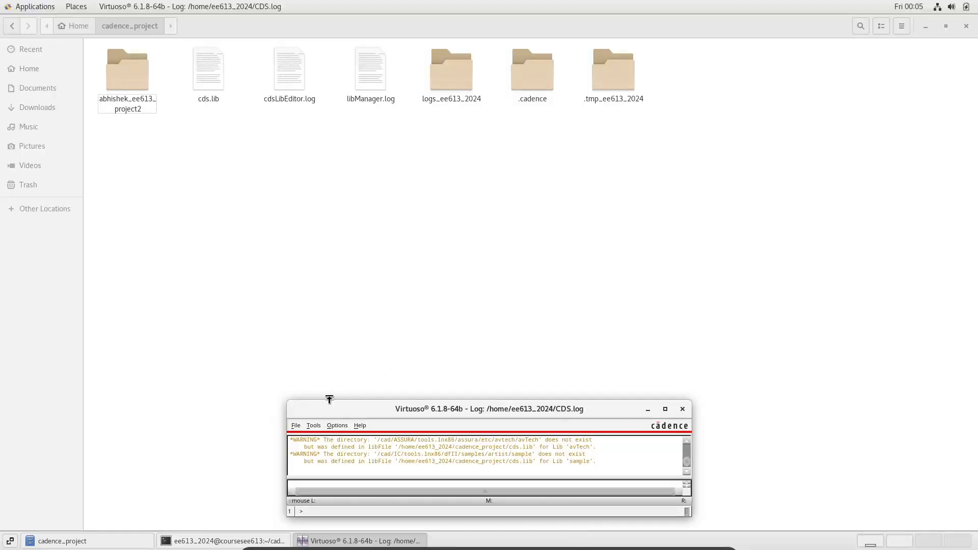
Create a new schematic cell view named demo in library abhishek_ee613_project2
left_click(295, 426)
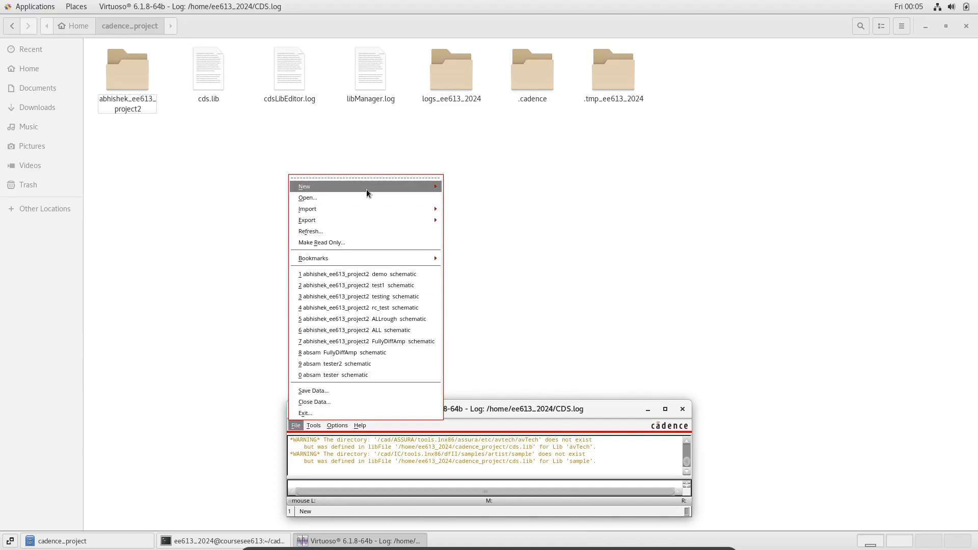
mouse_move(366, 188)
left_click(463, 203)
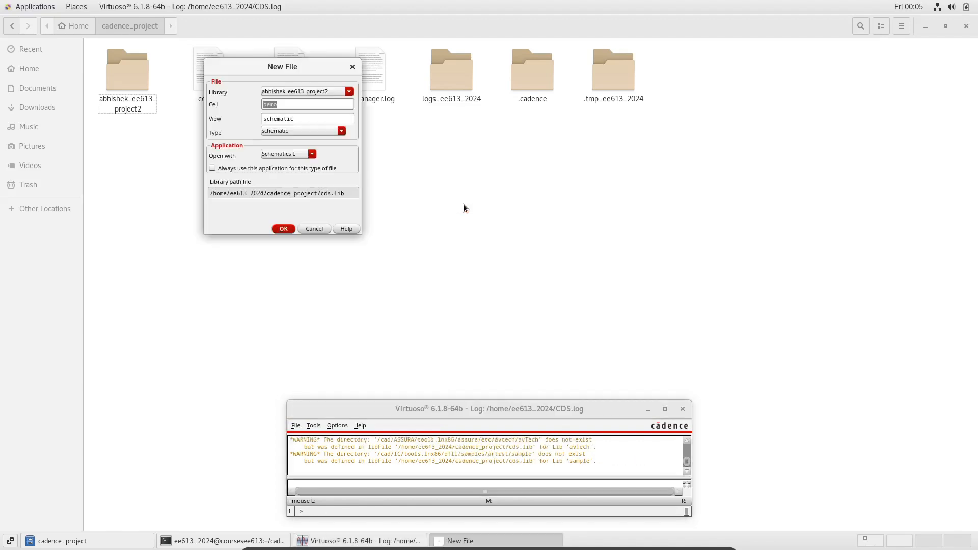
left_click(284, 228)
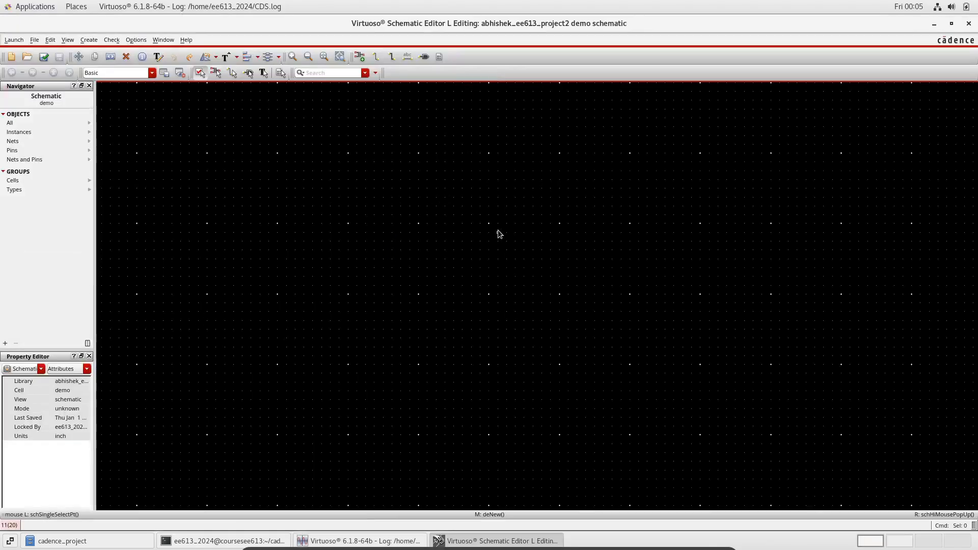
Place a vsin sine voltage source from analogLib in the schematic
key("i")
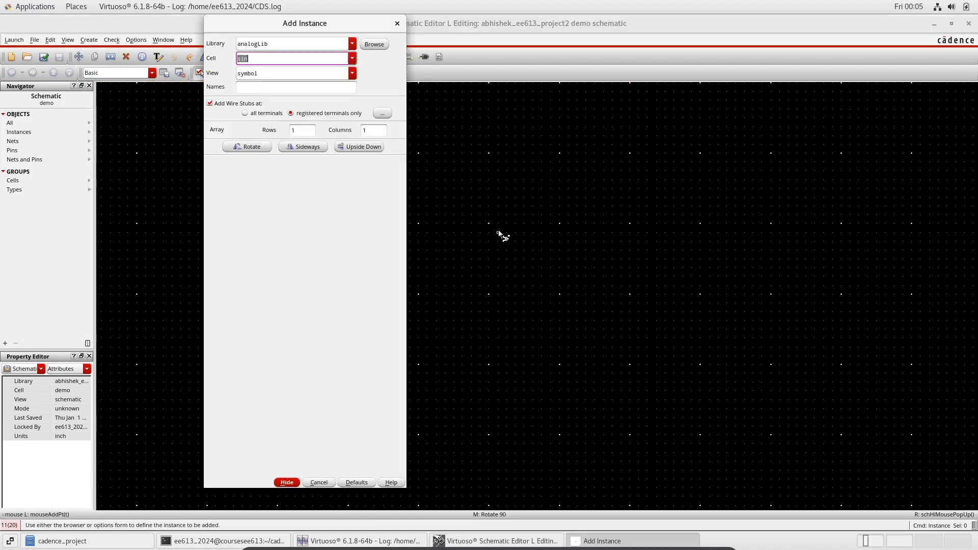
type("vsin")
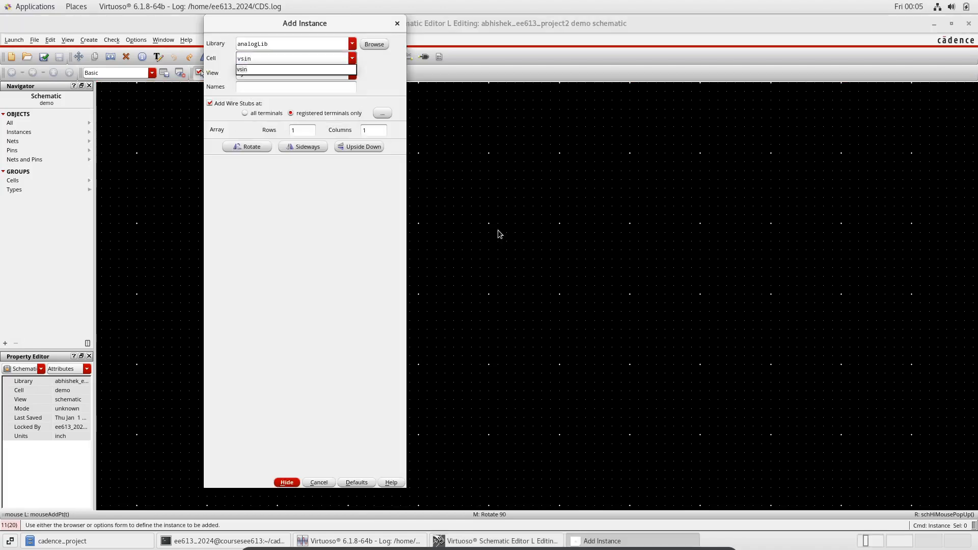
key("Return")
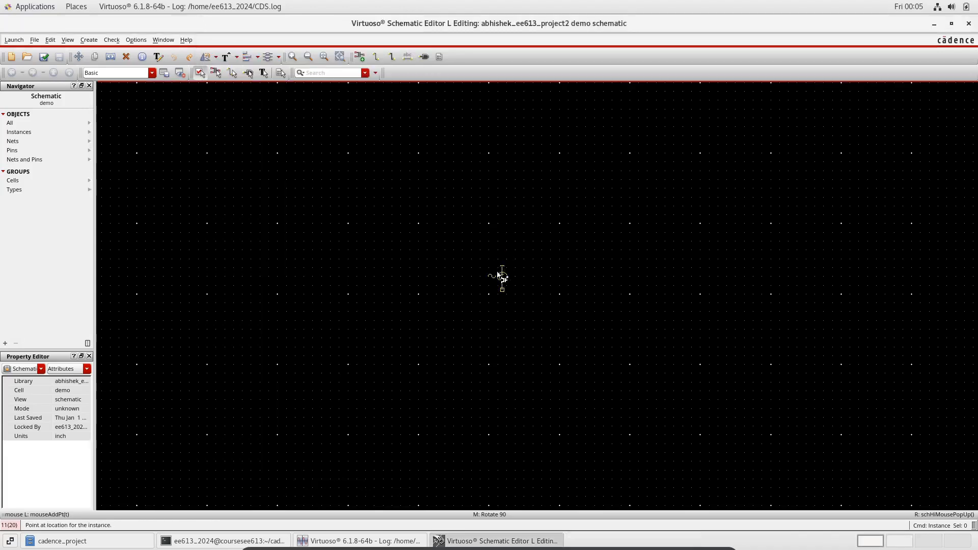
left_click(457, 312)
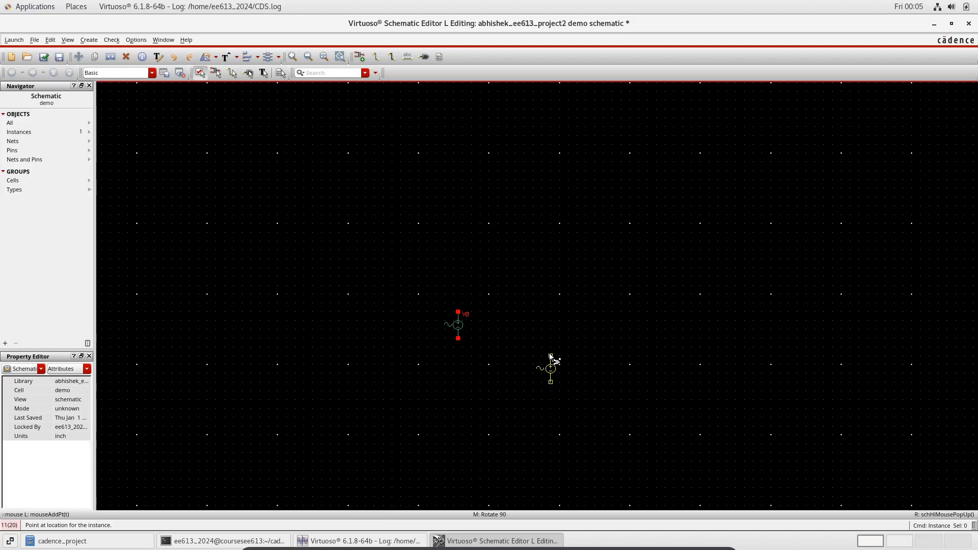
Place two res resistors to the right of the source, one above the other
type("ires")
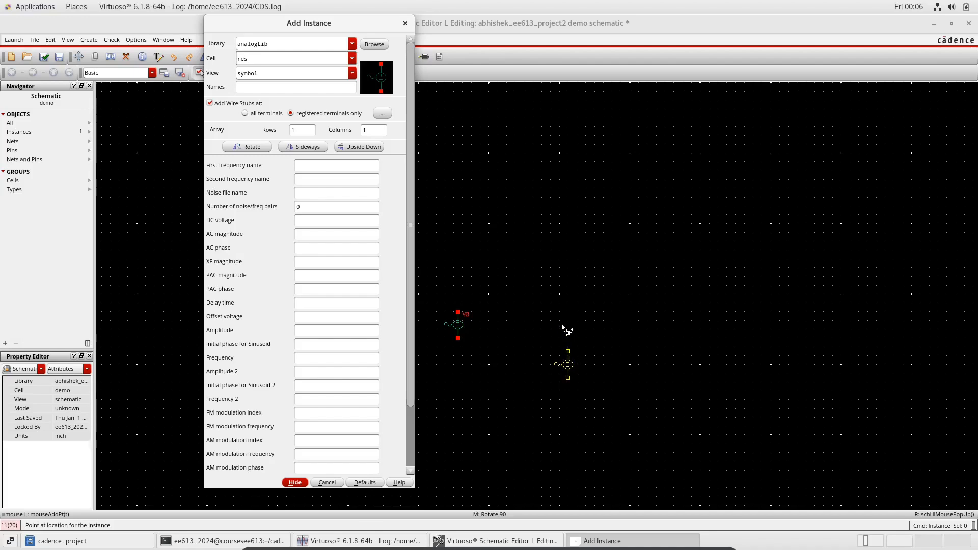
key("Return")
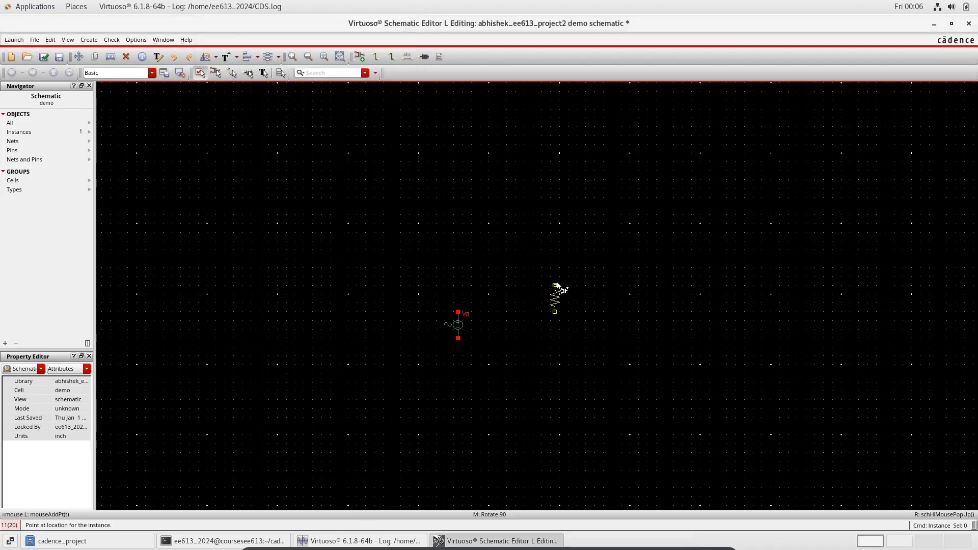
left_click(560, 282)
Place a gnd symbol below, between the source and the resistors
type("gn")
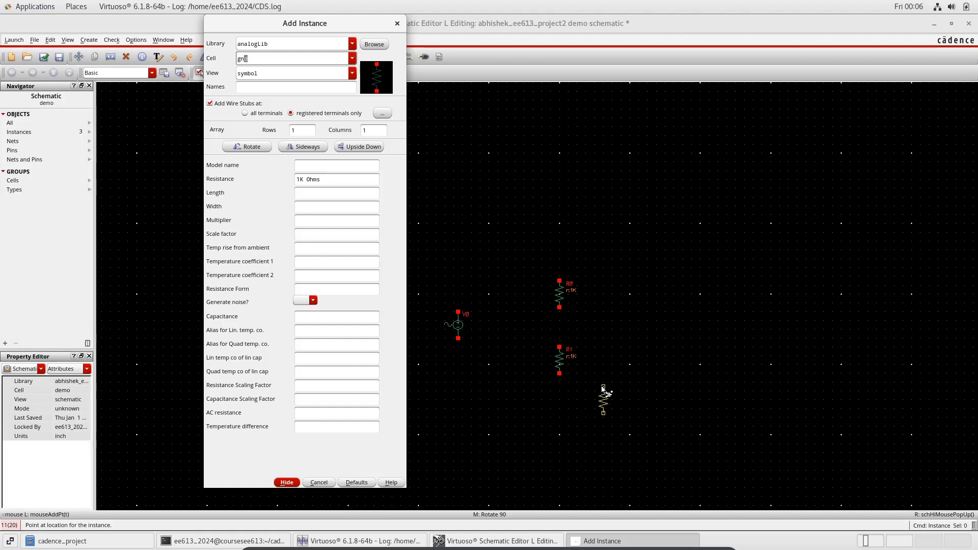
type("d")
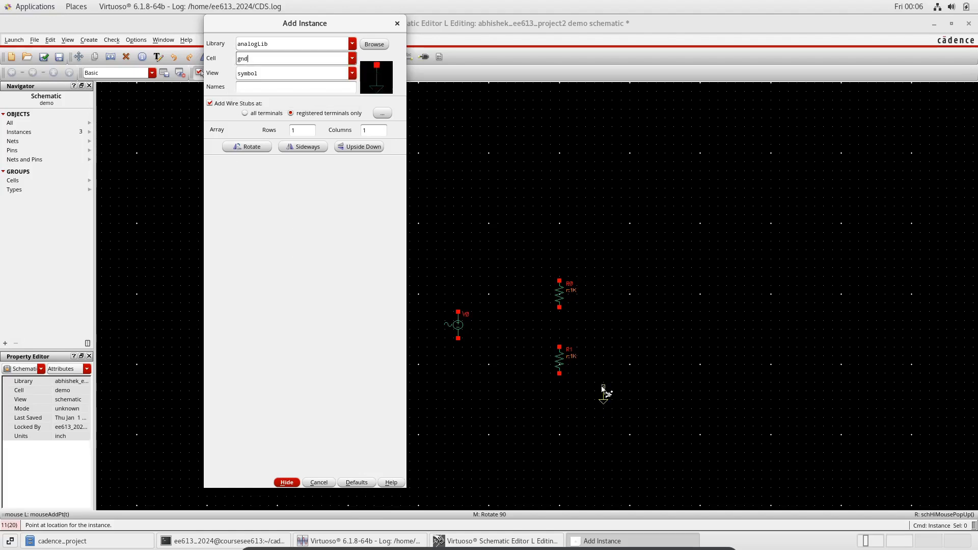
key("Return")
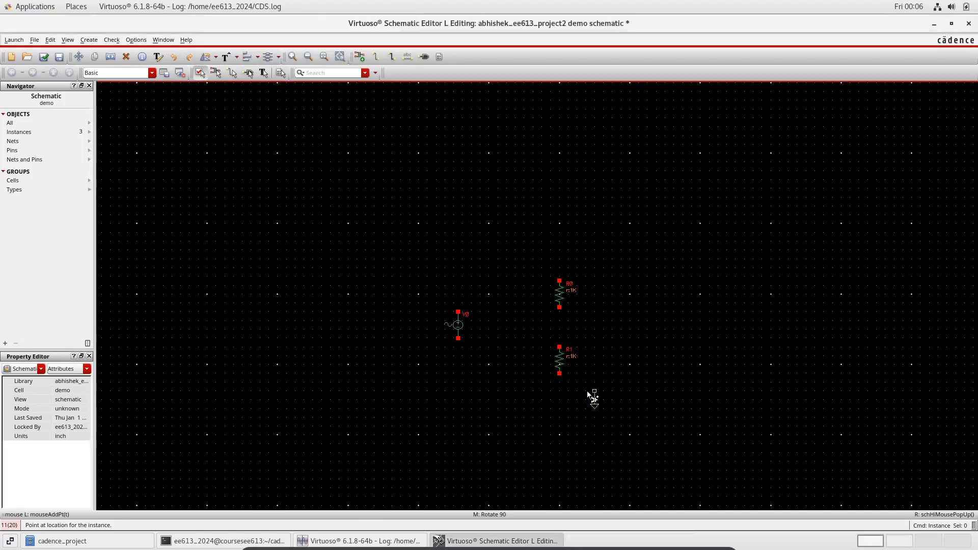
left_click(516, 401)
Wire the source top to R0, R0 to R1, R1 to ground, and ground to the source bottom
key("w")
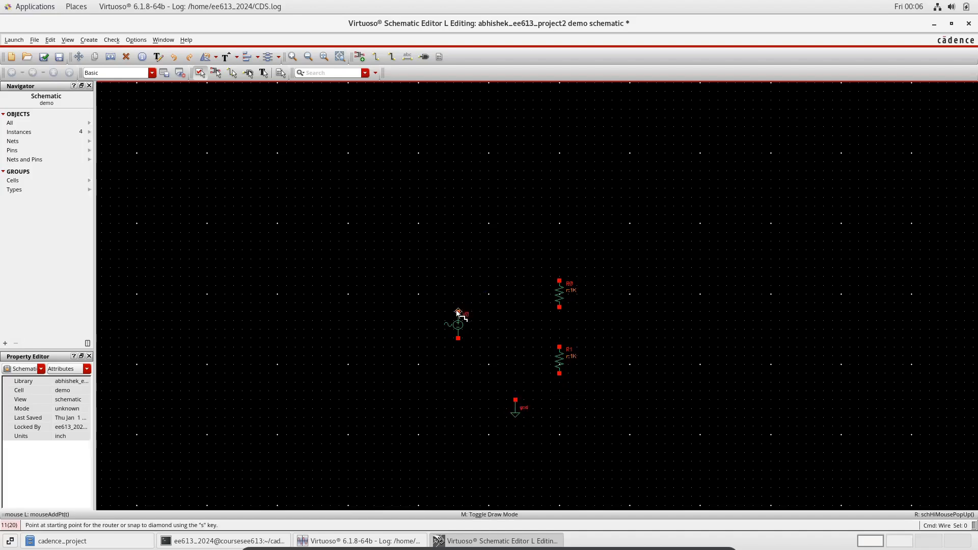
left_click(458, 313)
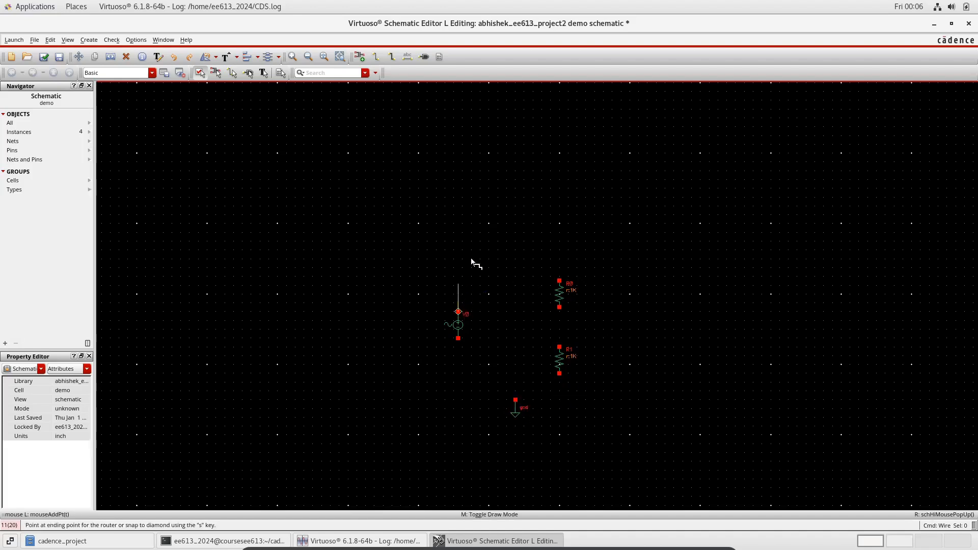
left_click(560, 281)
left_click(559, 307)
left_click(559, 347)
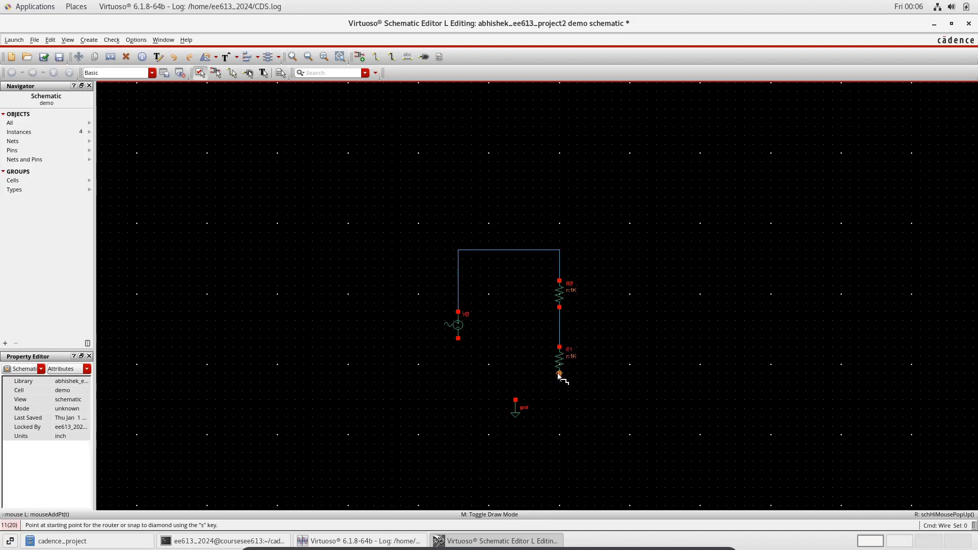
left_click(559, 374)
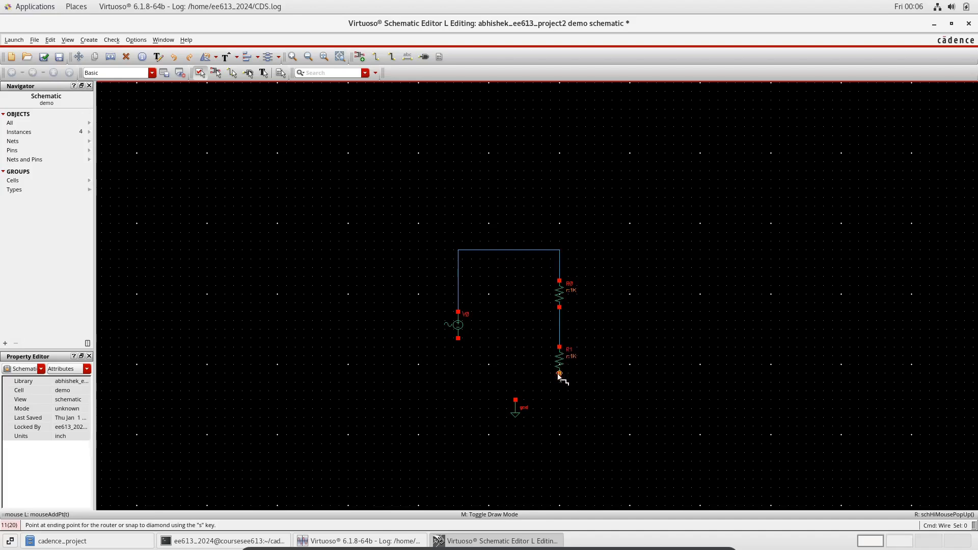
left_click(515, 400)
left_click(515, 383)
left_click(458, 338)
key("Escape")
Set the V0 source's amplitude to 4 and frequency to 1M in its properties
key("f")
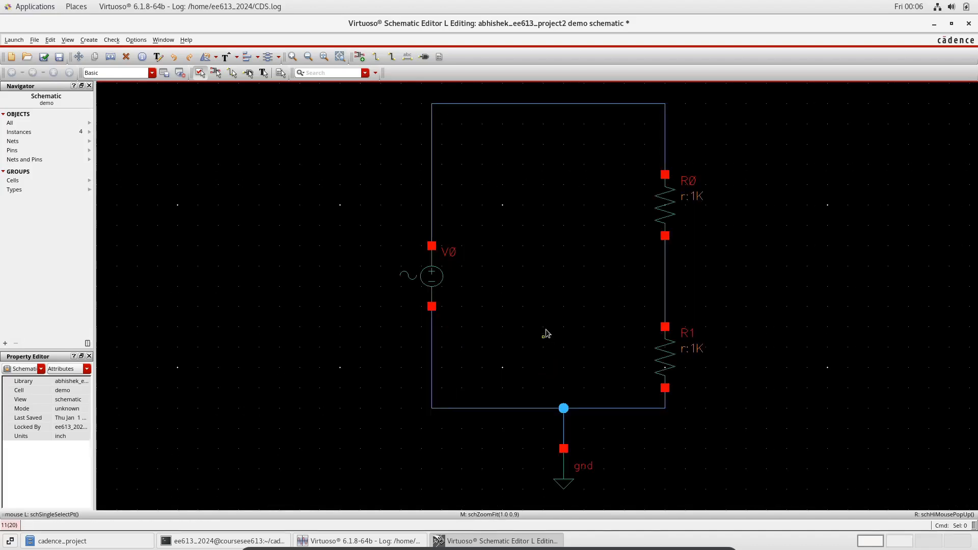
left_click(442, 275)
key("q")
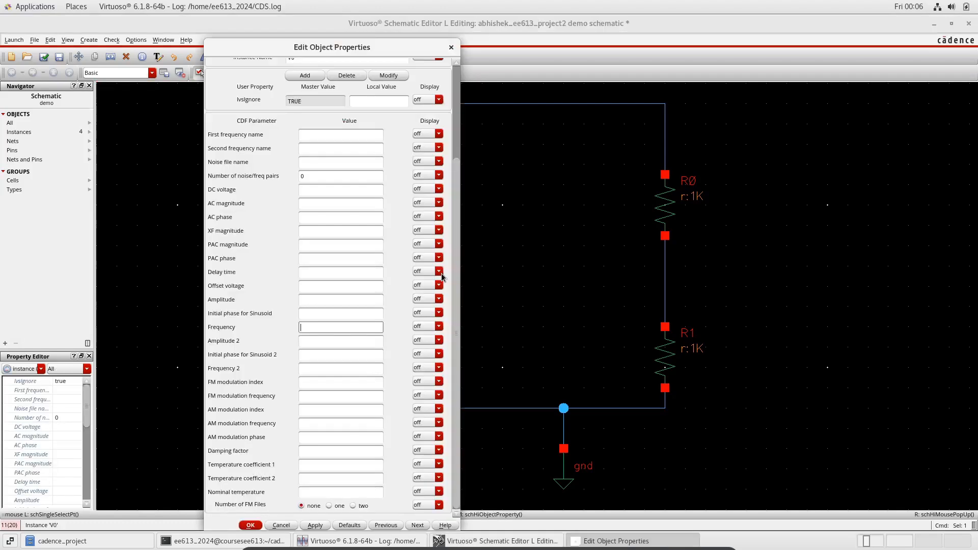
left_click(333, 301)
left_click(324, 329)
left_click(321, 525)
left_click(251, 526)
left_click(519, 325)
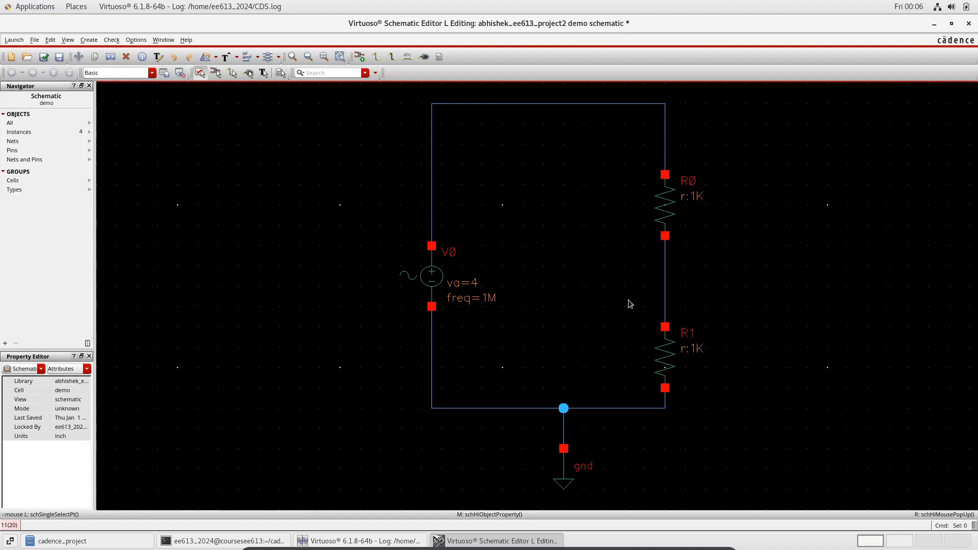
Label the wire between R0 and R1 as Vout and the source's top wire as Vin
key("l")
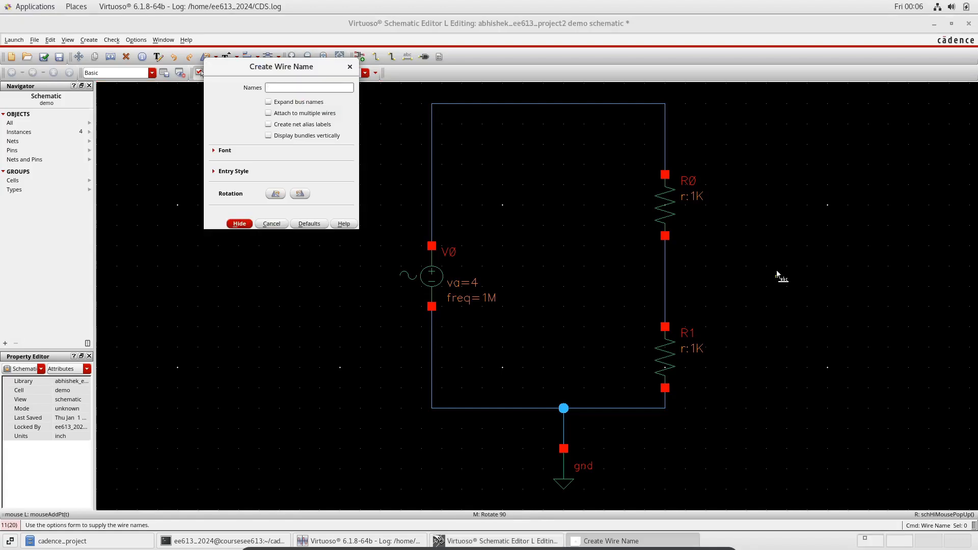
type("Vout Vin")
key("Return")
middle_click(674, 288)
left_click(667, 286)
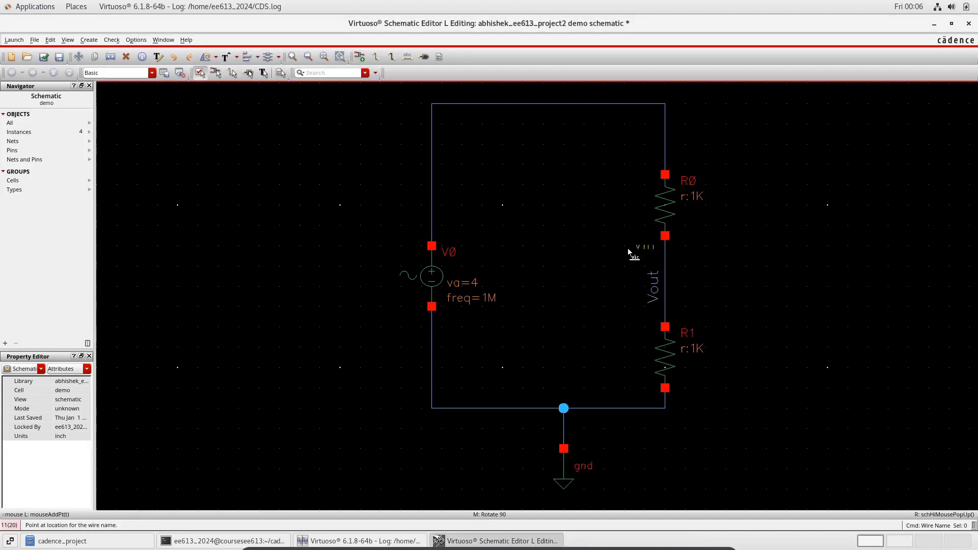
middle_click(433, 177)
left_click(433, 177)
key("Escape")
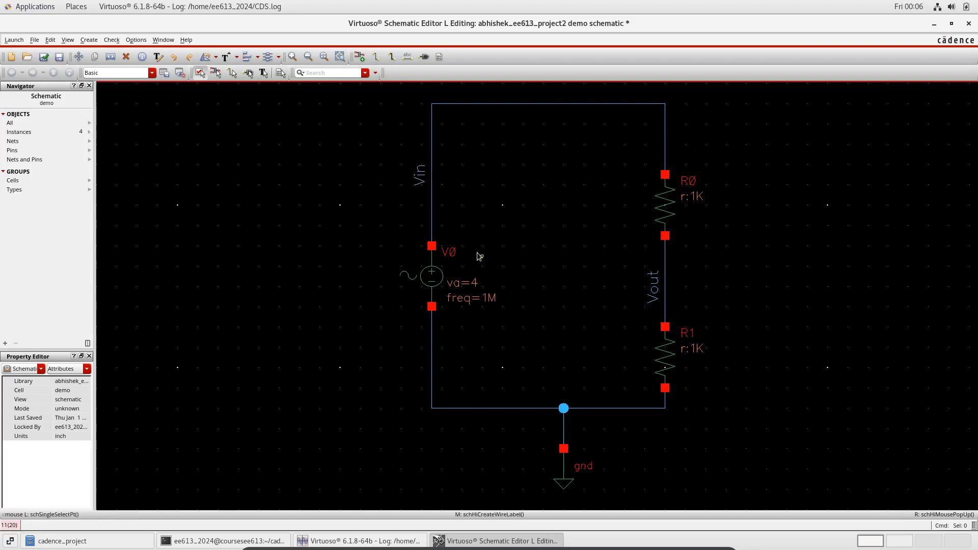
Check and save the schematic, then launch ADE L
left_click(45, 57)
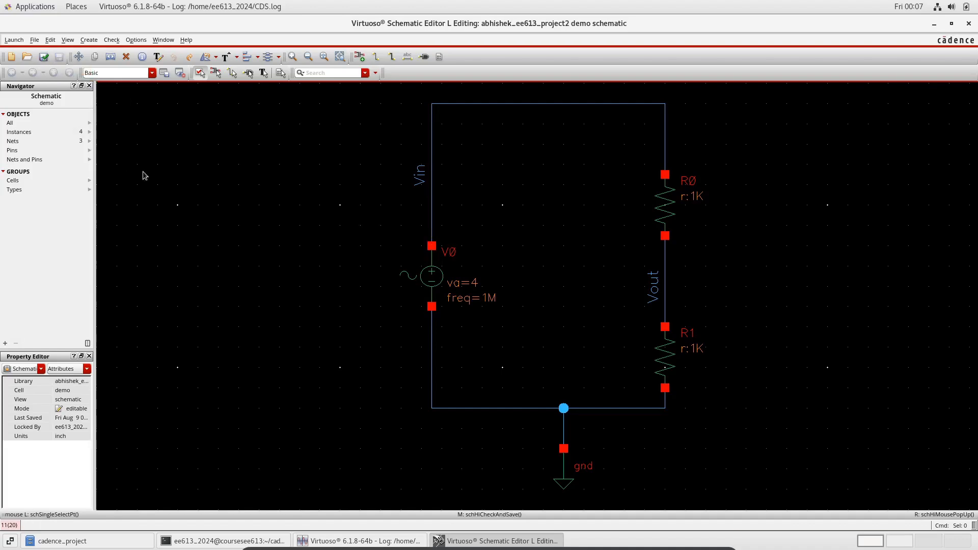
left_click(15, 41)
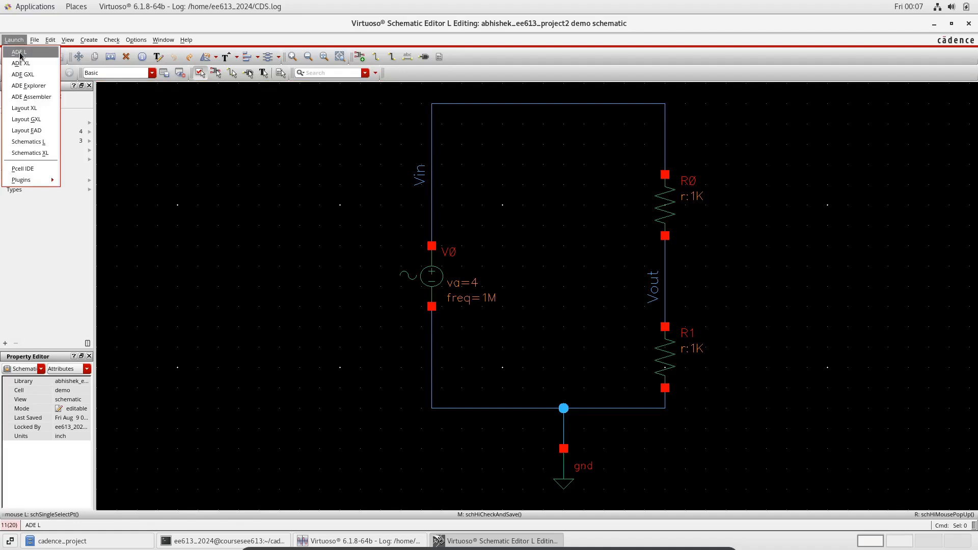
left_click(20, 52)
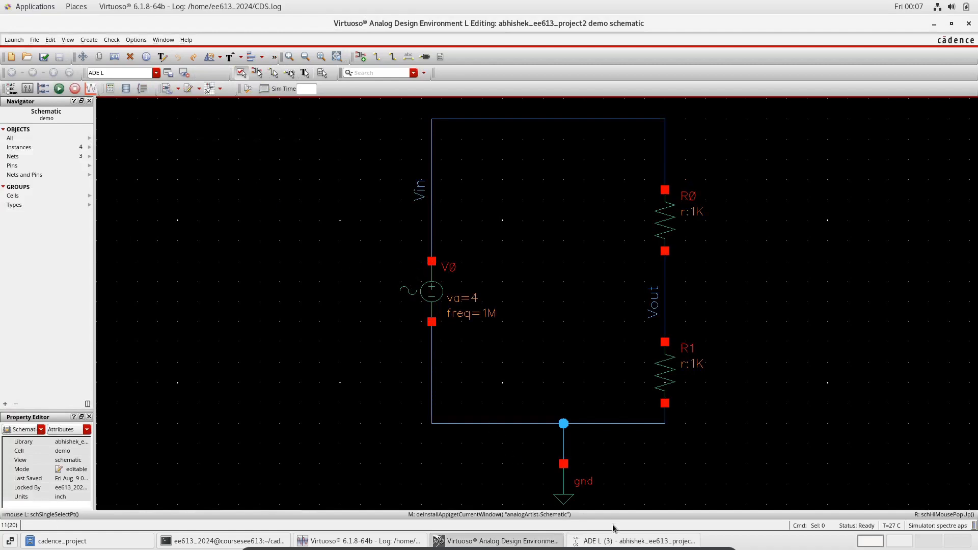
Add an enabled transient analysis with stop time 2u and conservative accuracy
left_click(619, 540)
left_click_drag(225, 149, 355, 135)
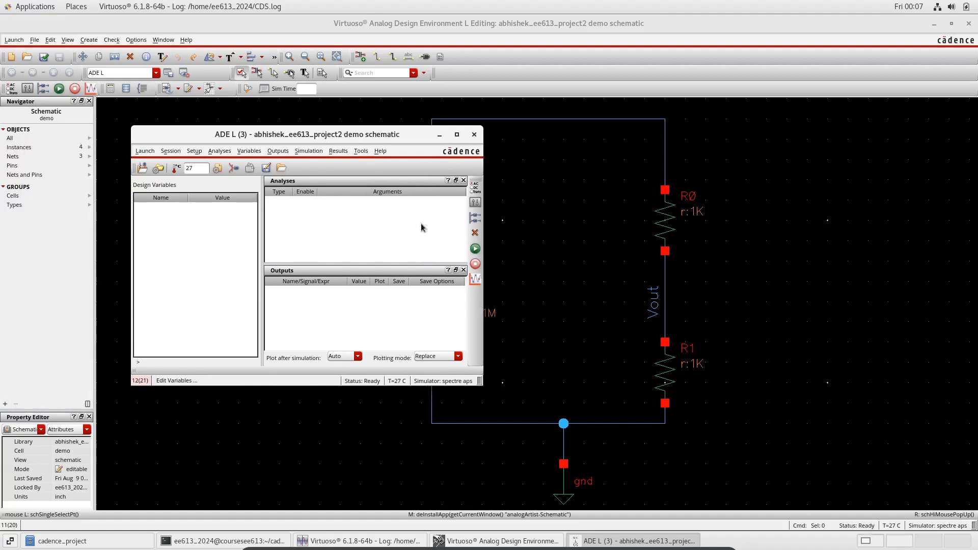
left_click(476, 191)
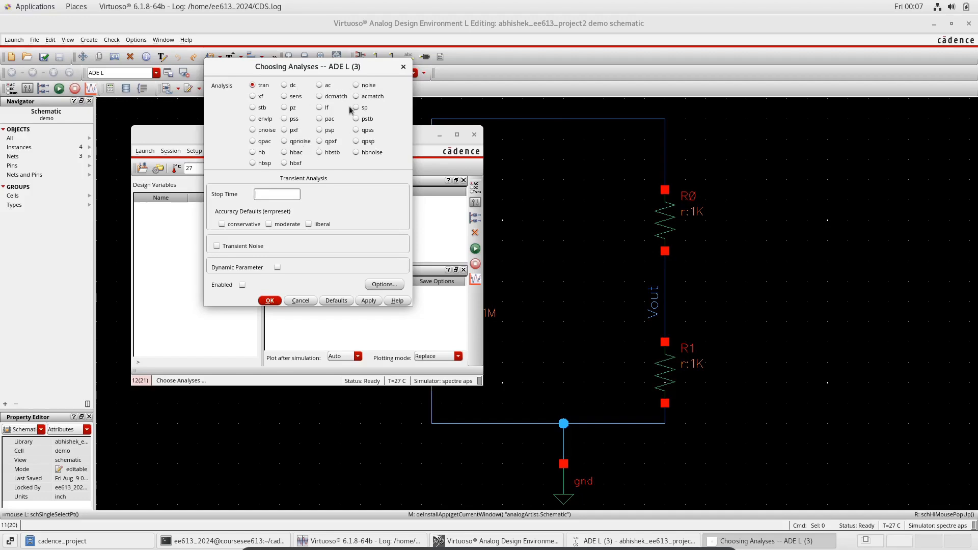
left_click(255, 87)
left_click(286, 197)
left_click_drag(338, 72, 270, 96)
left_click_drag(395, 140, 307, 152)
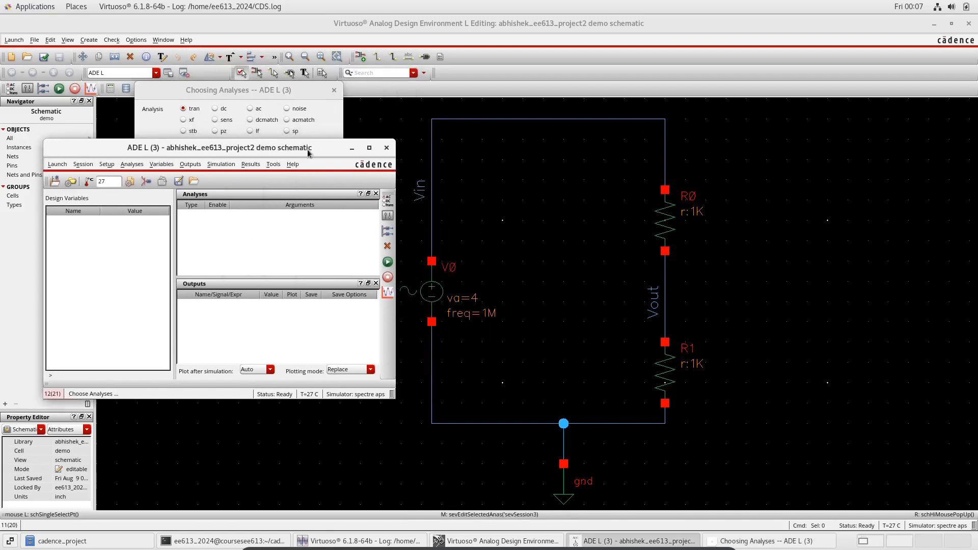
left_click(278, 92)
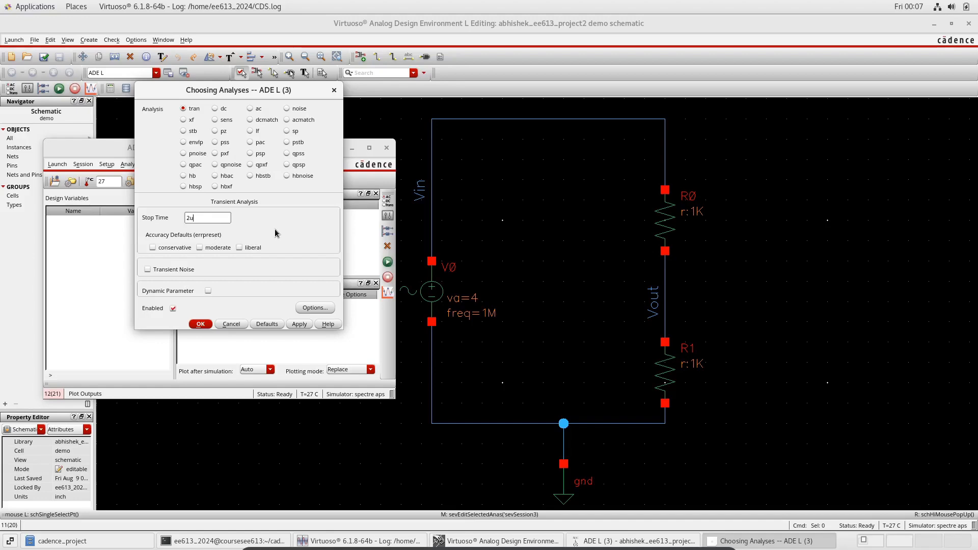
left_click(152, 247)
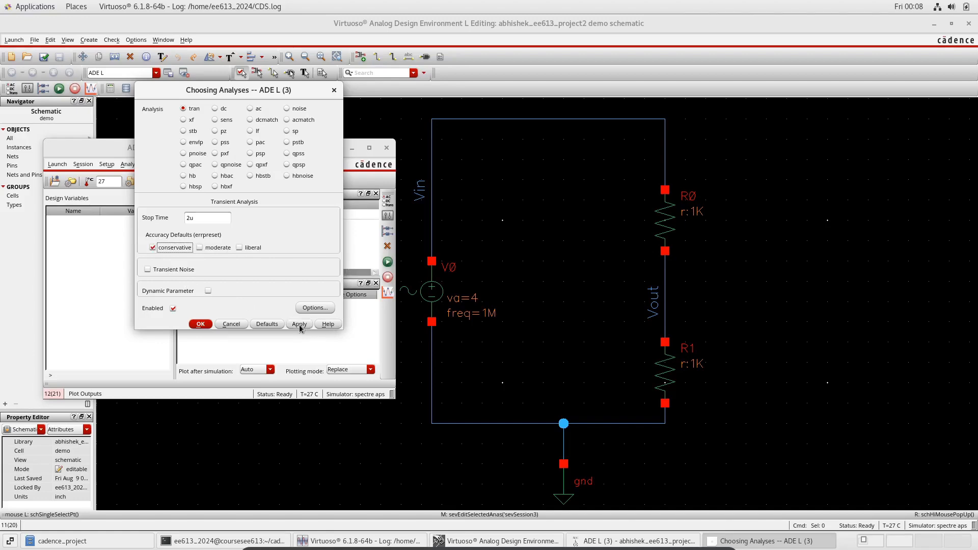
left_click(201, 324)
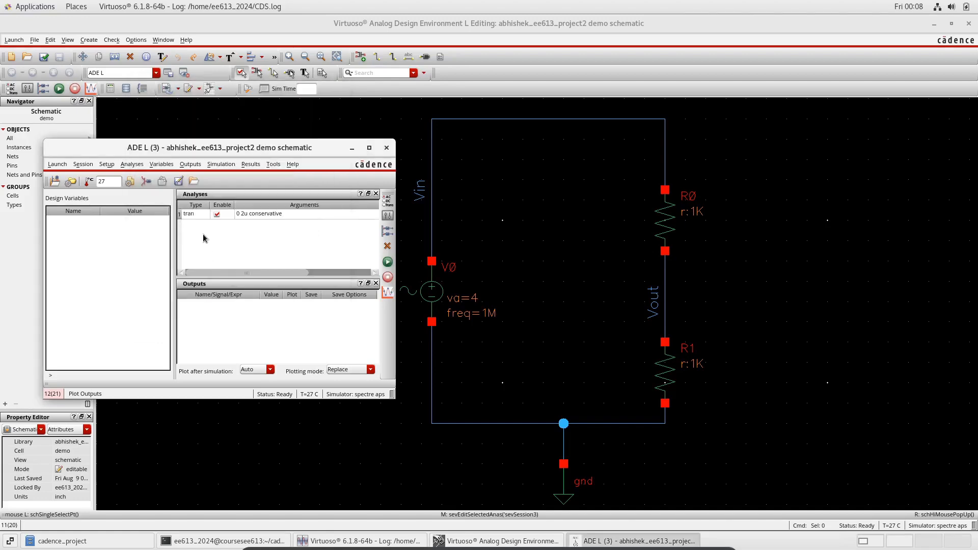
Add the Vin and Vout nets from the schematic as plotted outputs in ADE L
left_click(197, 197)
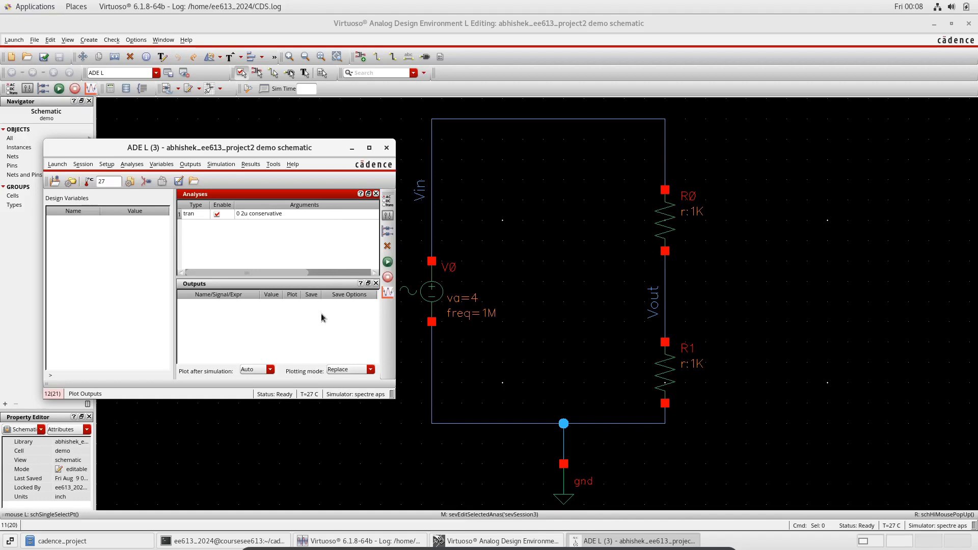
left_click(255, 331)
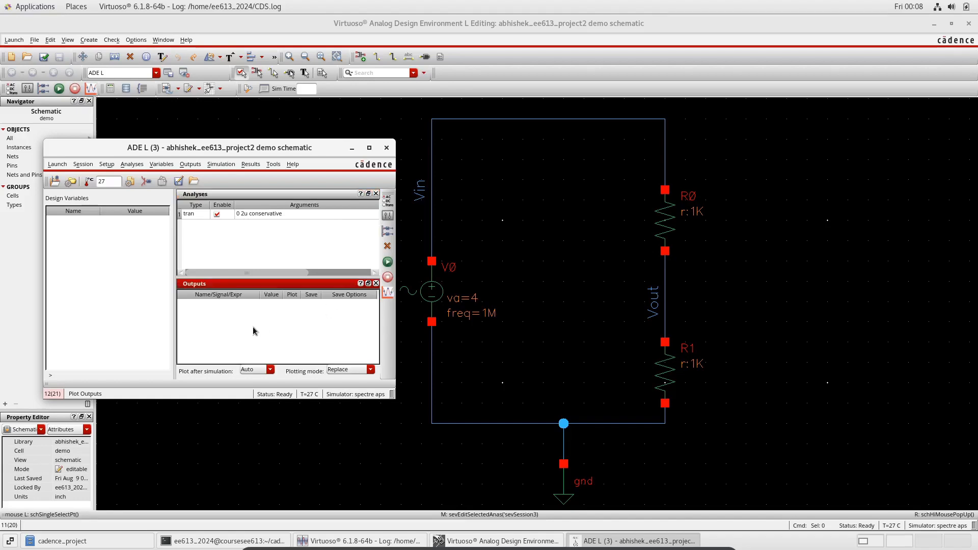
left_click(387, 234)
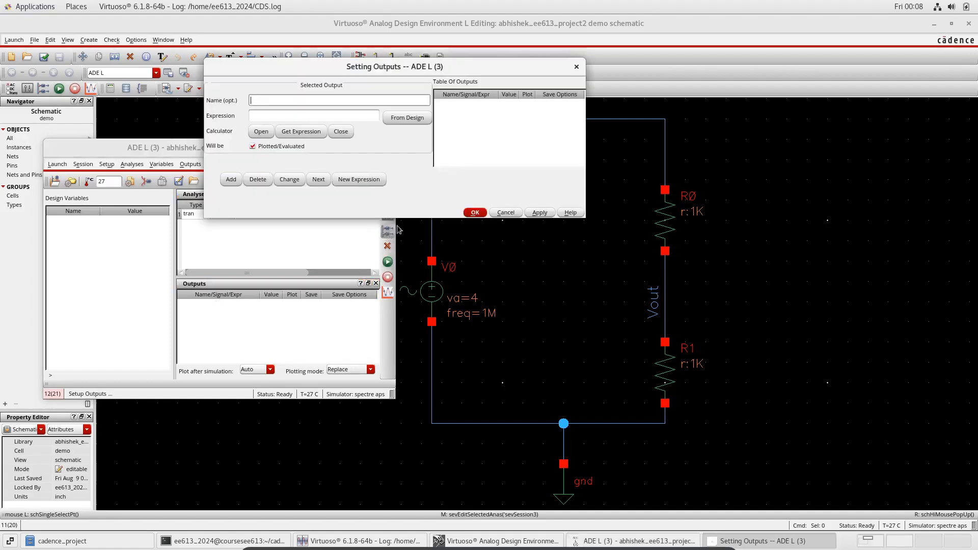
left_click(406, 118)
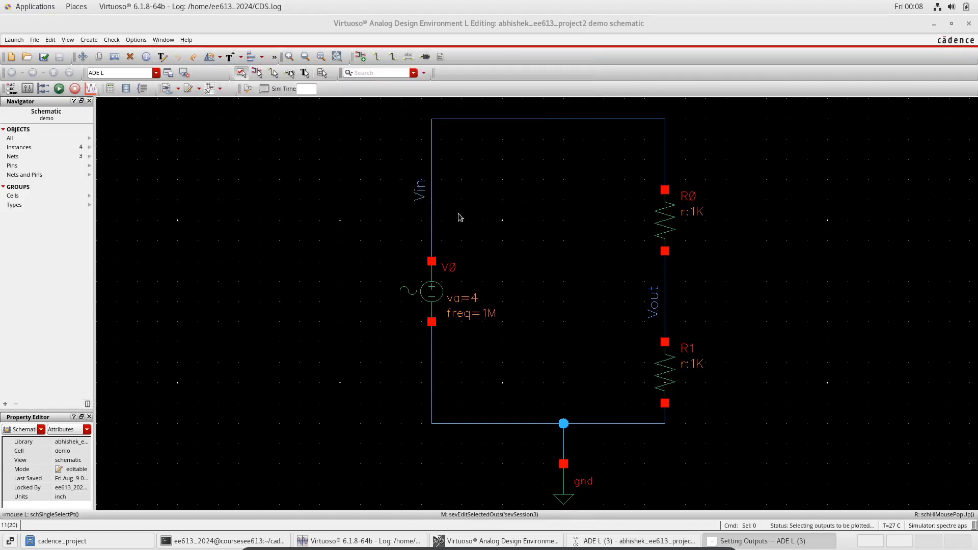
left_click(422, 191)
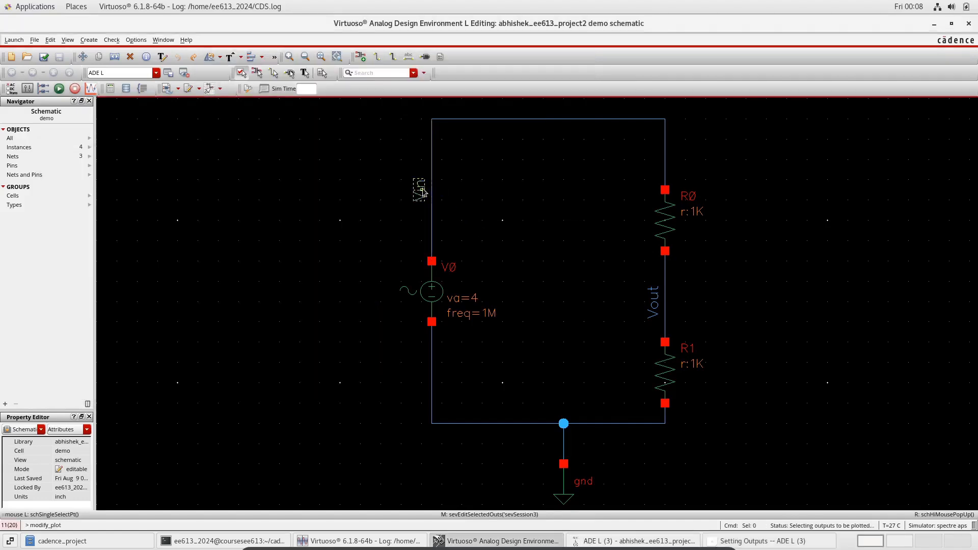
left_click(653, 304)
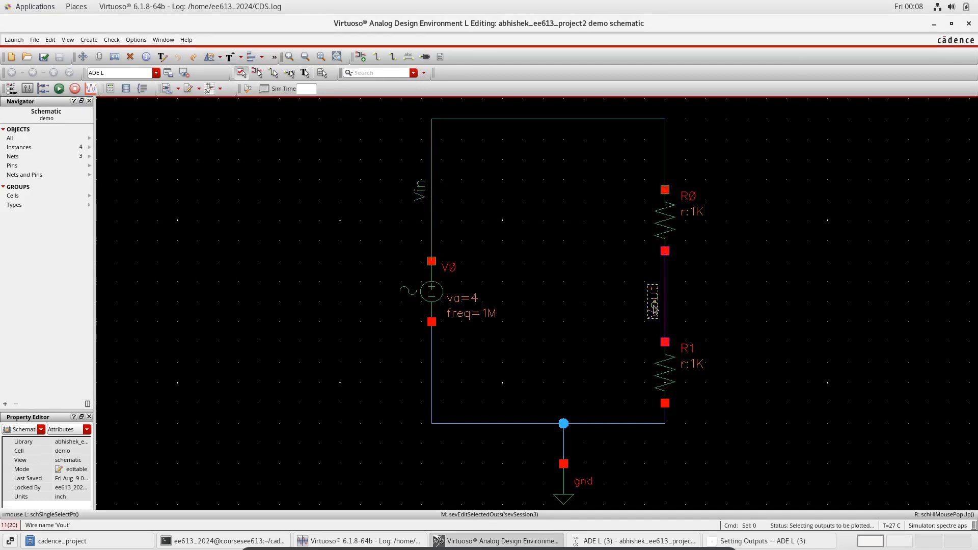
left_click(765, 542)
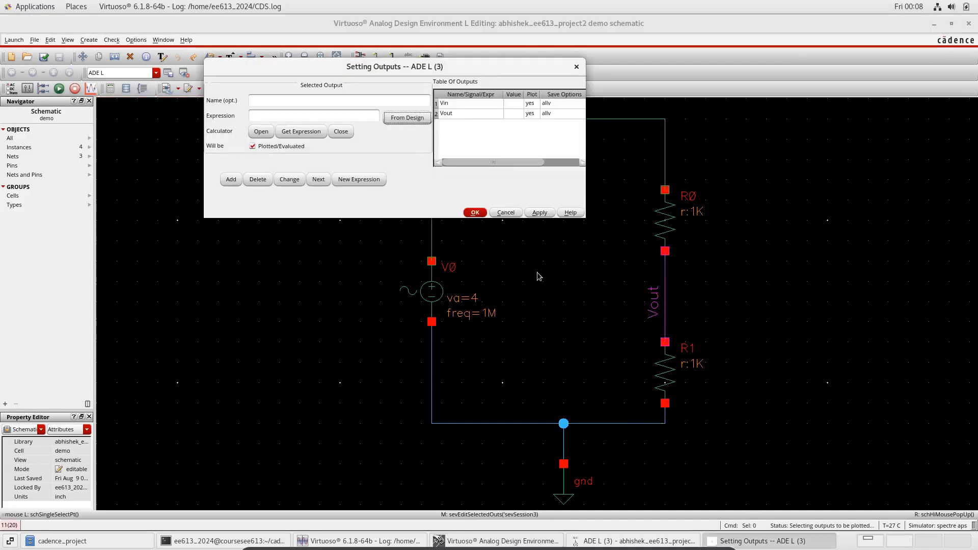
left_click(479, 212)
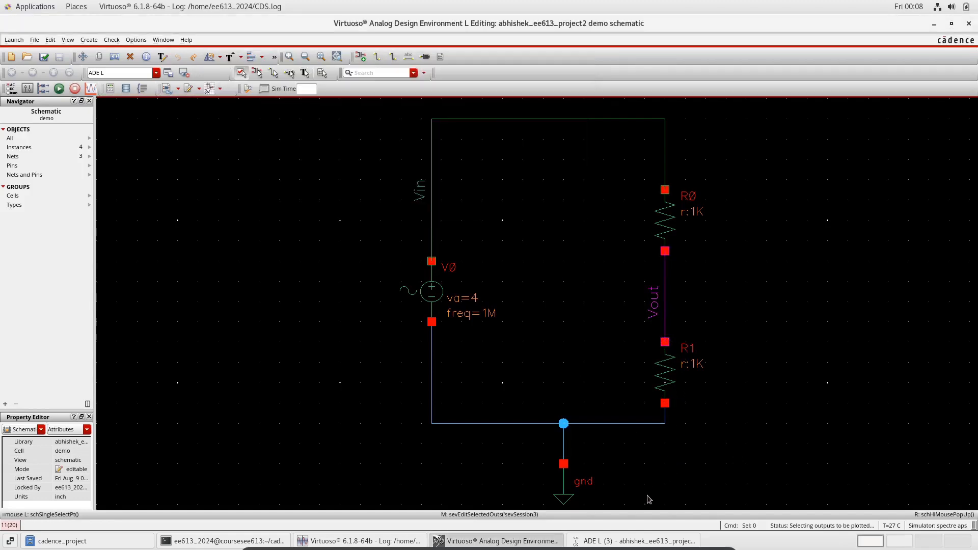
Netlist and run the transient simulation
left_click(623, 543)
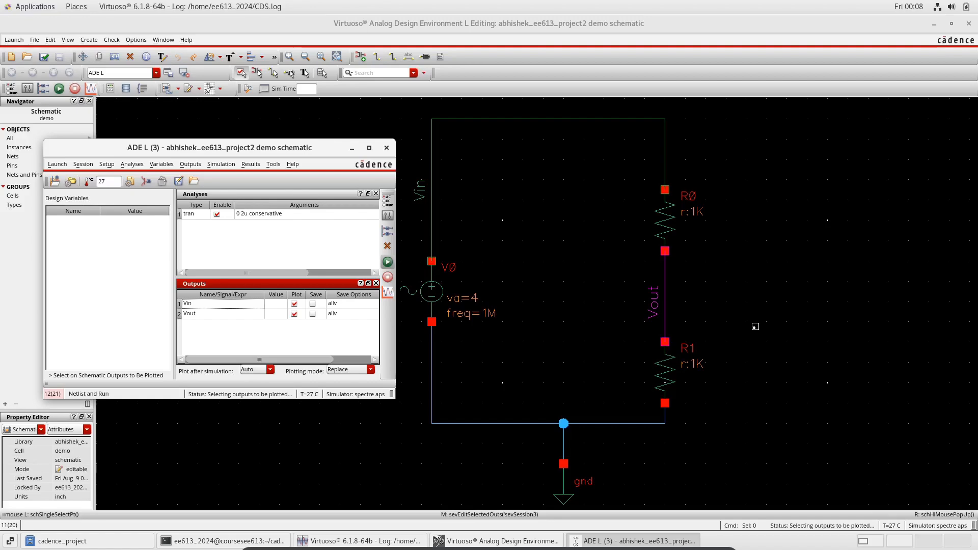
key("Escape")
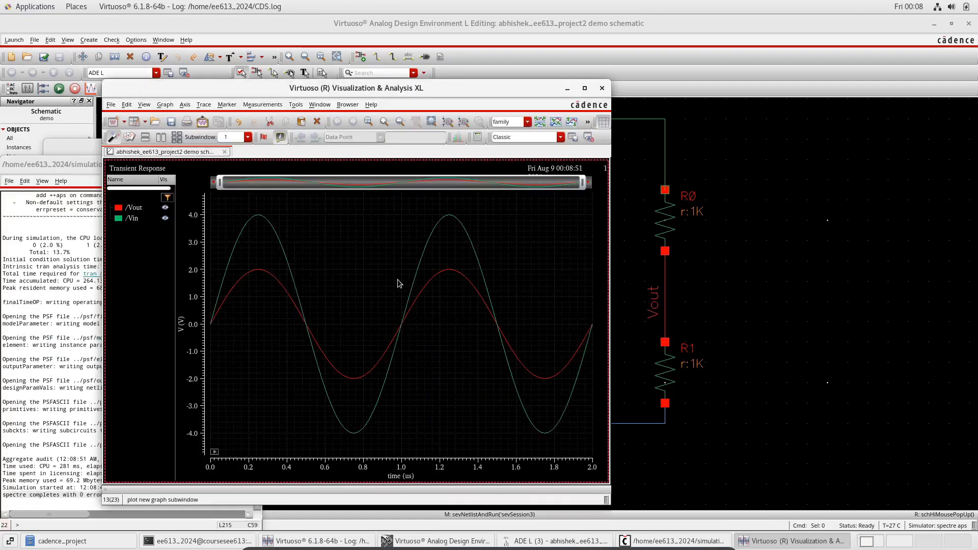
Inspect the Vin and Vout traces and their peak values in the waveform viewer
left_click(136, 219)
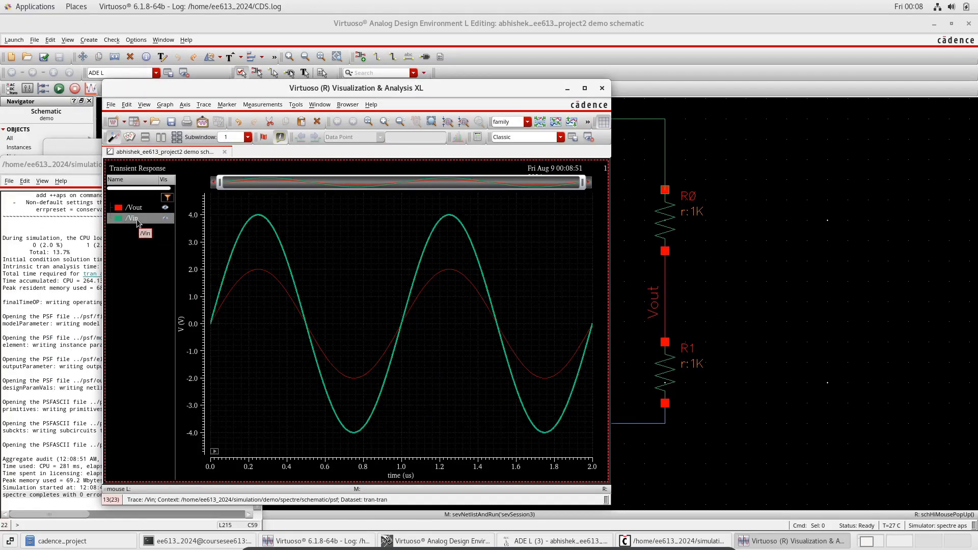
left_click(284, 238)
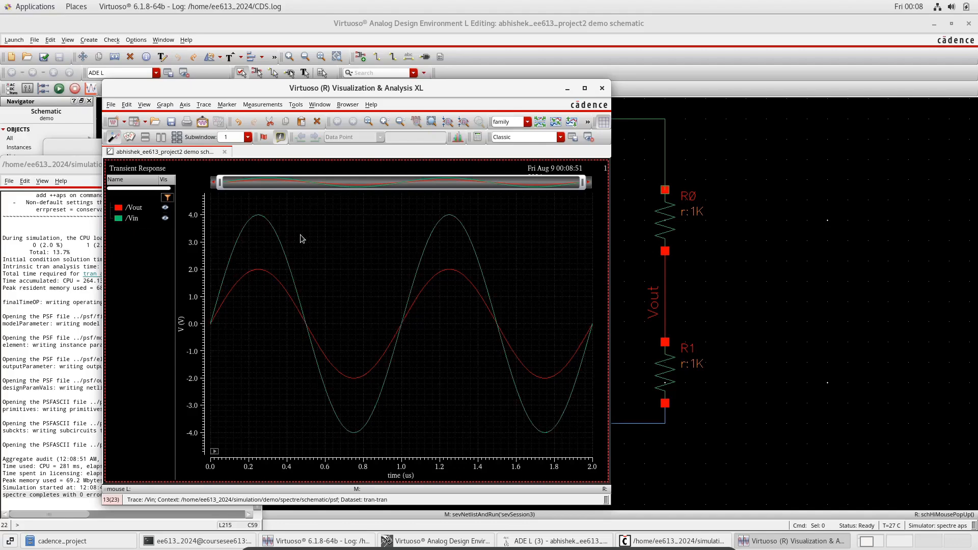
left_click(136, 208)
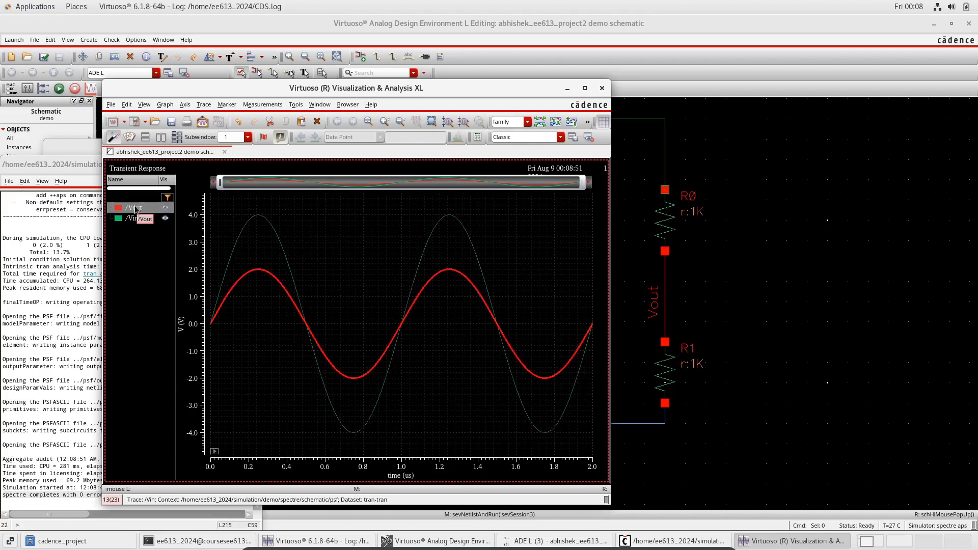
left_click(326, 279)
left_click(767, 235)
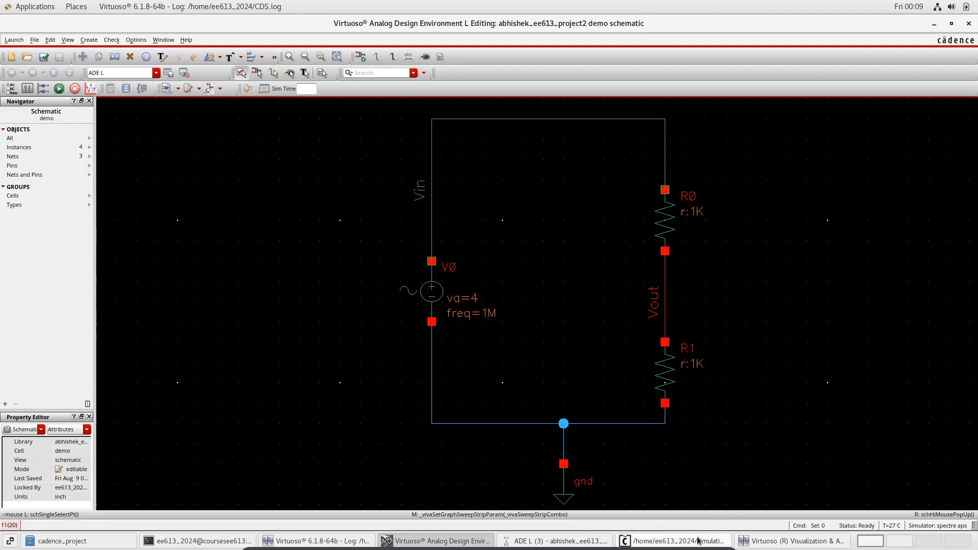
left_click(774, 541)
mouse_move(259, 220)
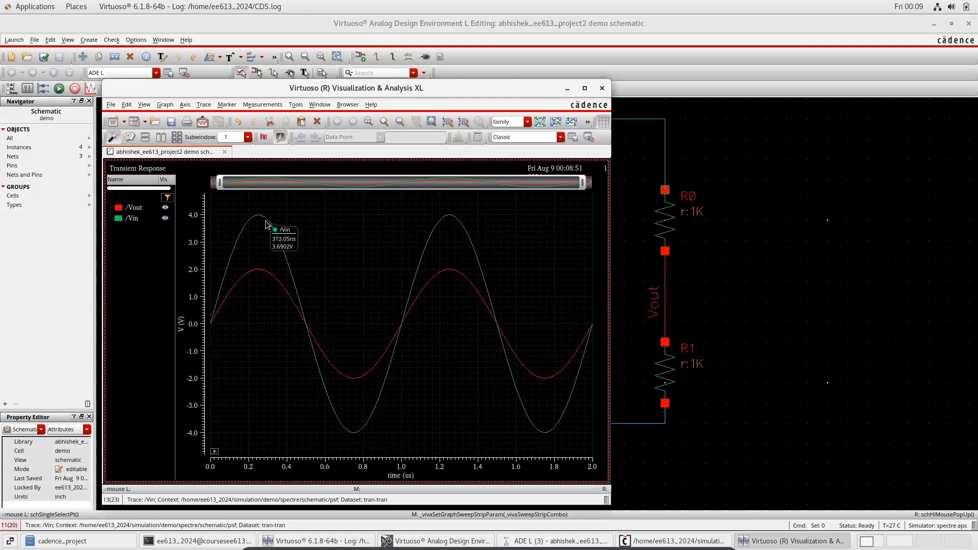
mouse_move(254, 279)
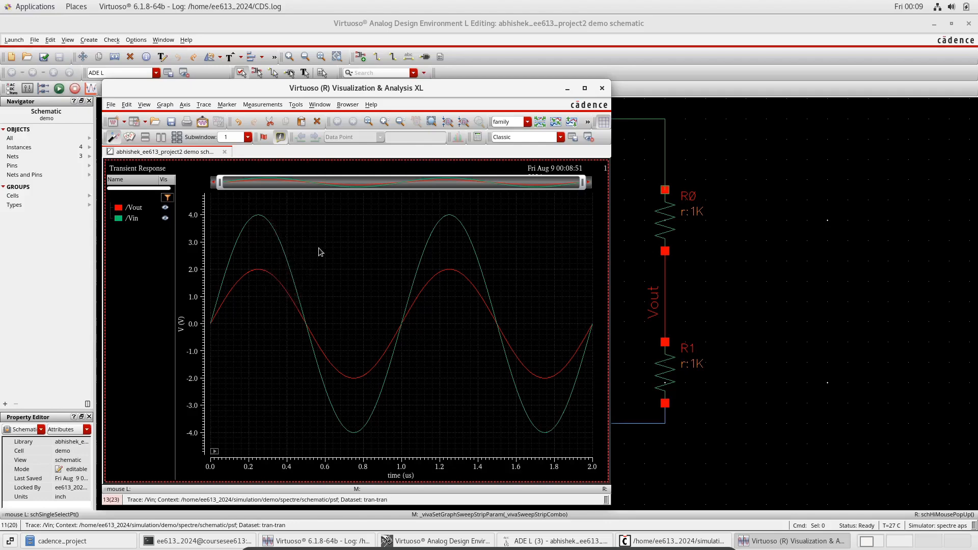
left_click(261, 221)
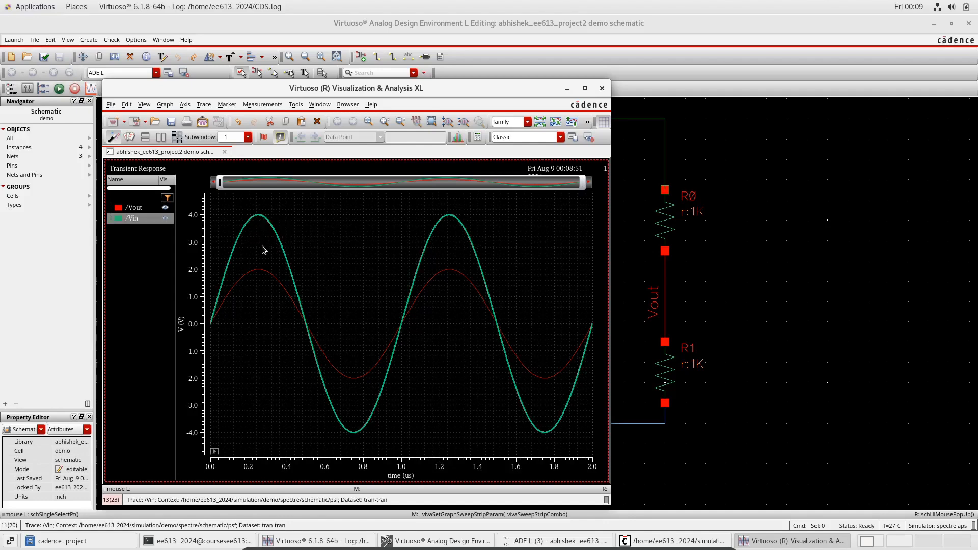
left_click(261, 277)
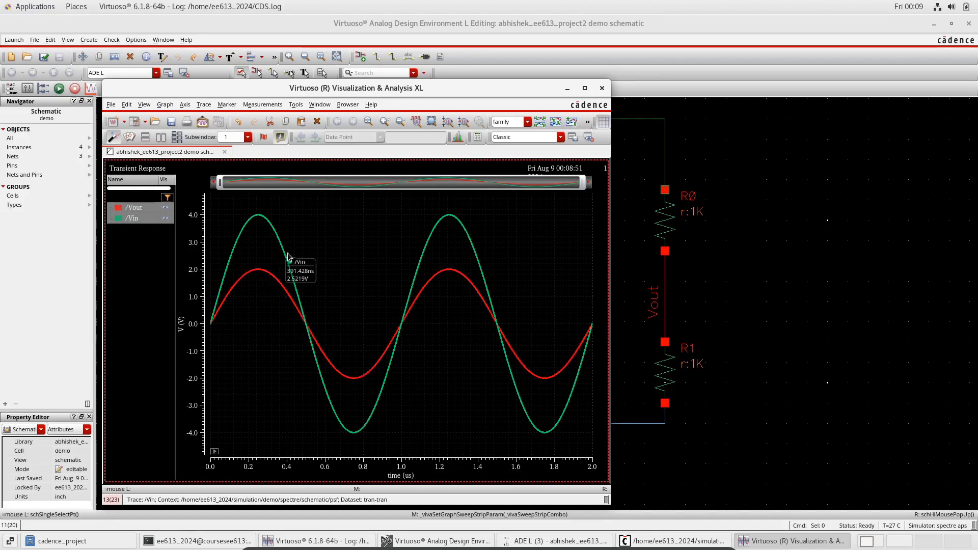
Export the waveforms to a CSV file named demo in the cadence_project folder
right_click(260, 221)
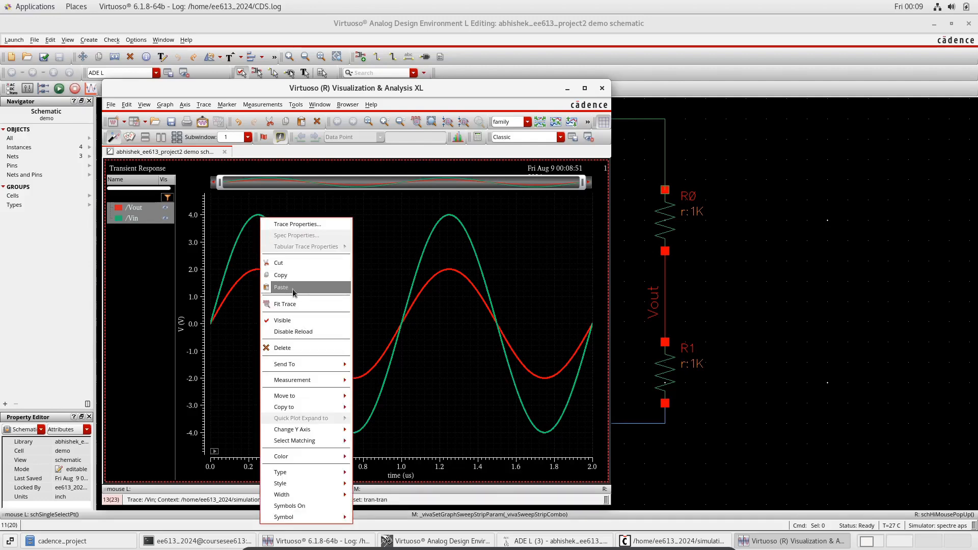
mouse_move(308, 364)
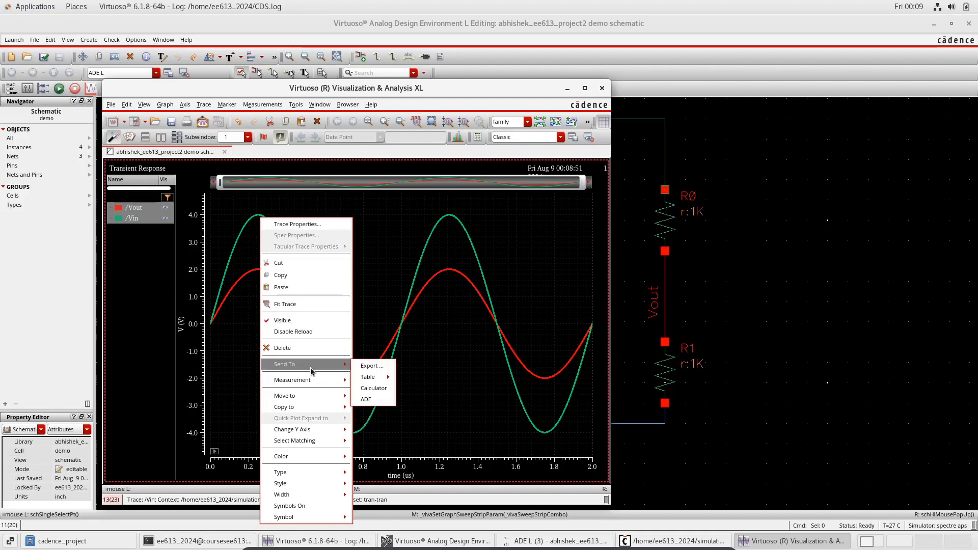
left_click(371, 366)
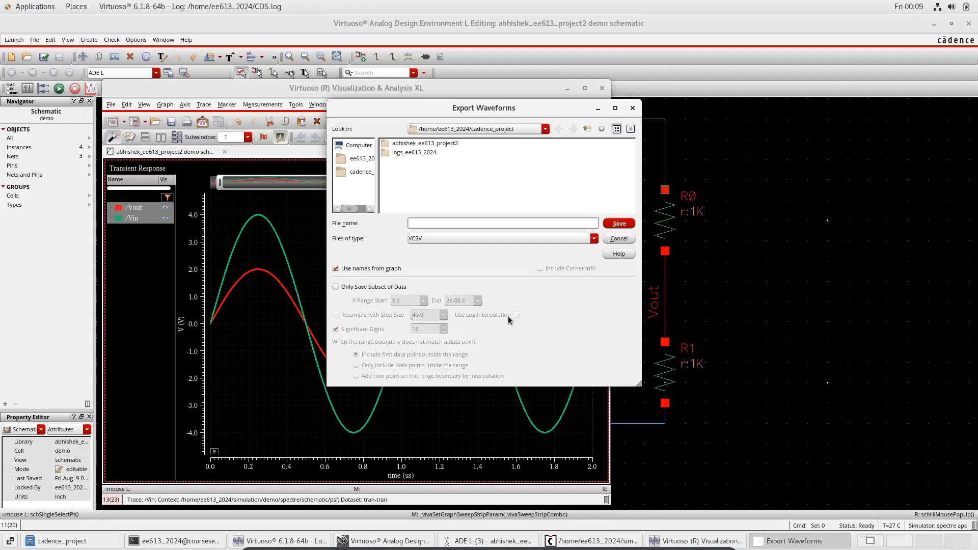
type("demo")
left_click(481, 241)
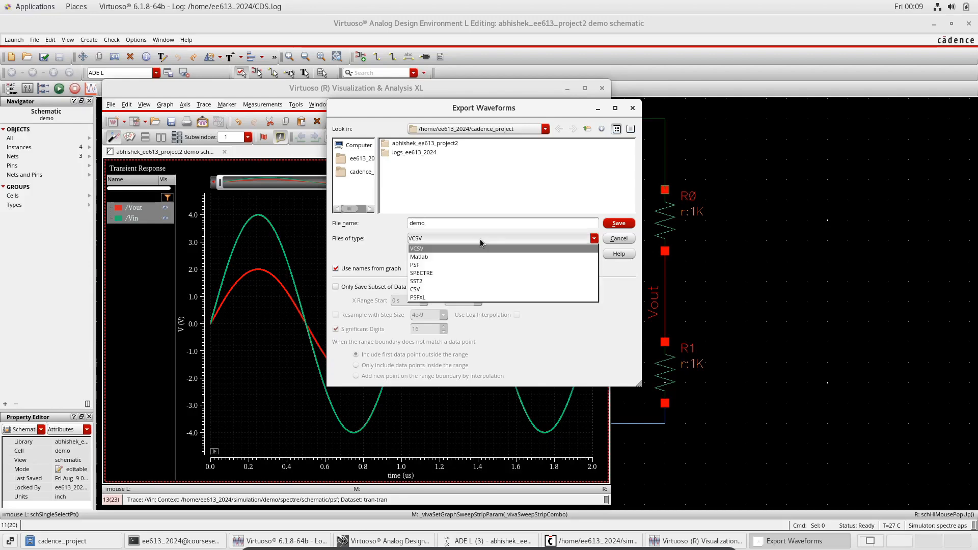
left_click(445, 295)
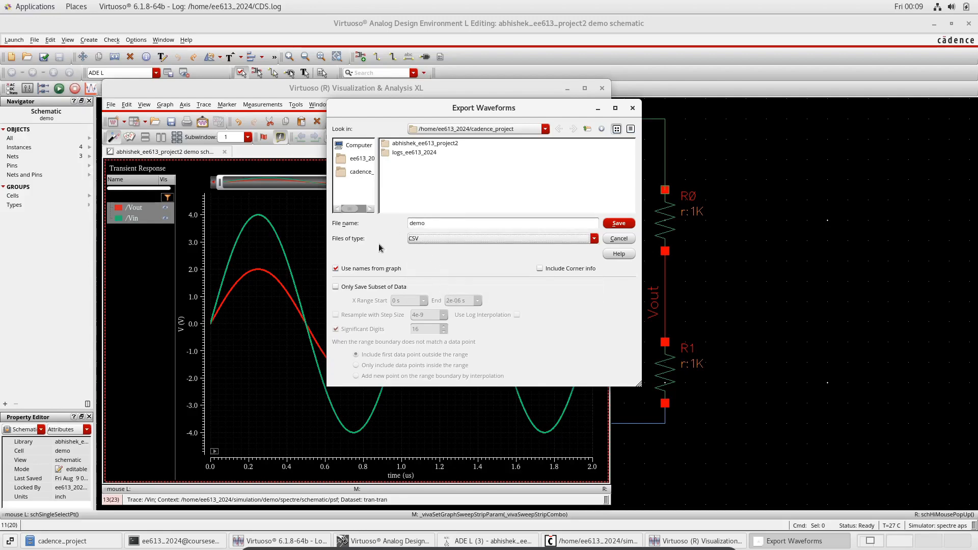
left_click(618, 226)
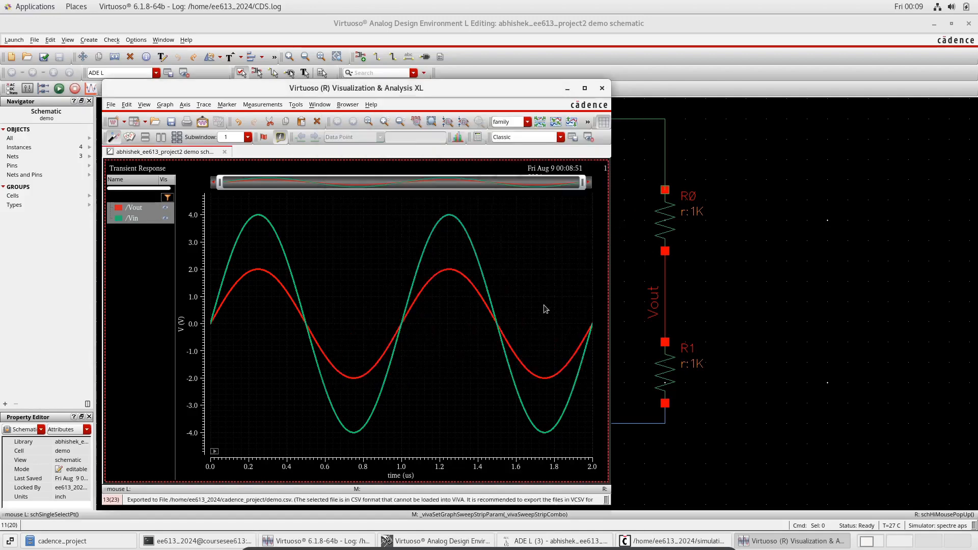
Open the exported demo.csv file from the cadence_project folder in a text editor
left_click(81, 543)
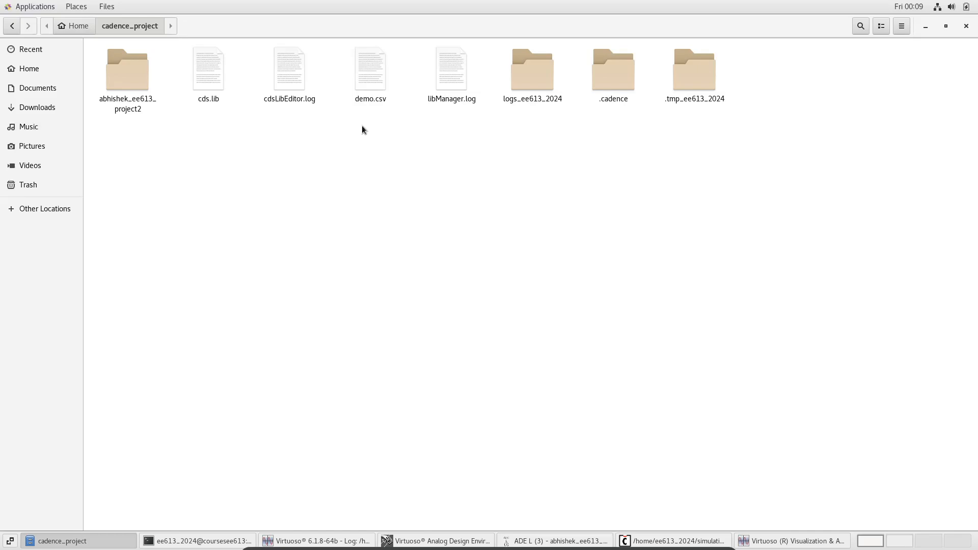
double_click(376, 76)
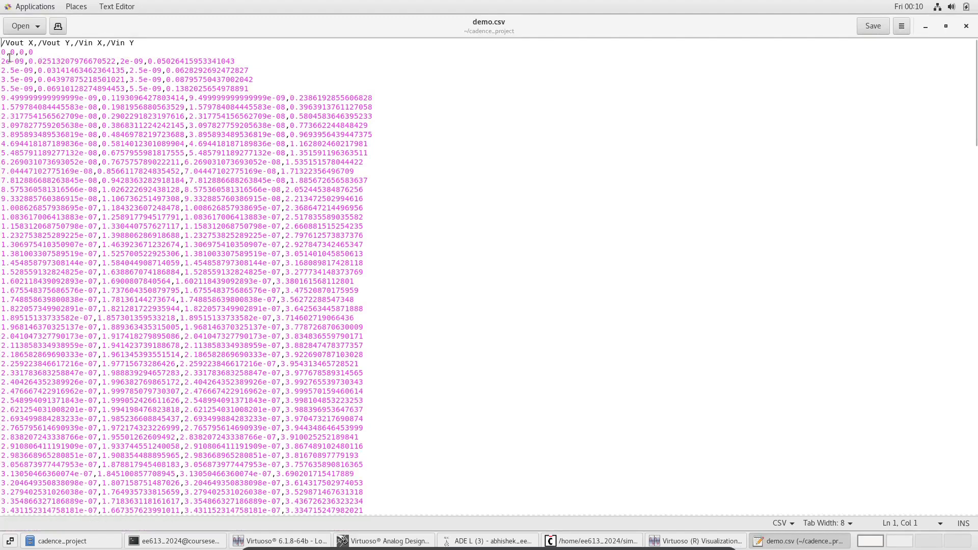
Examine the time and voltage columns of the Vin and Vout data in demo.csv
scroll(175, 163, "down", 20)
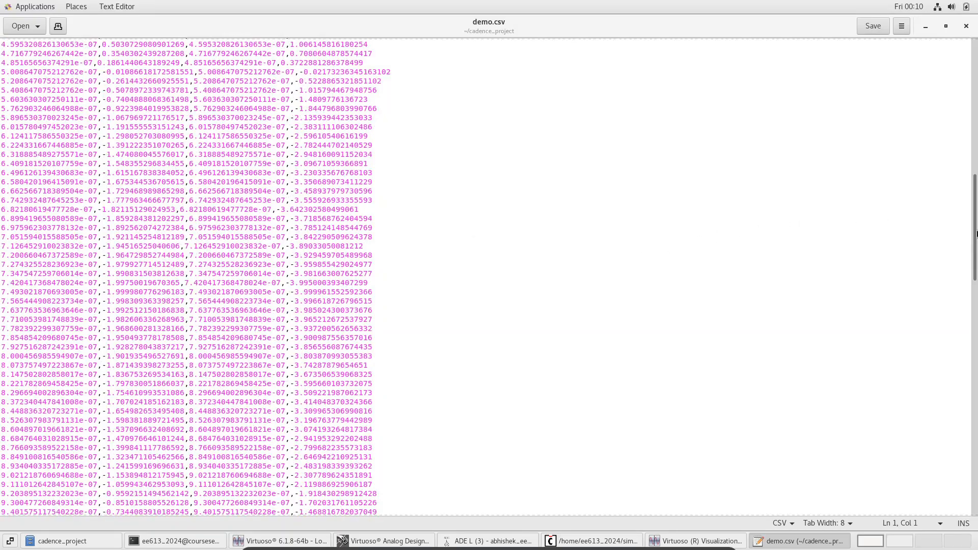
scroll(972, 251, "down", 1)
left_click_drag(971, 252, 974, 82)
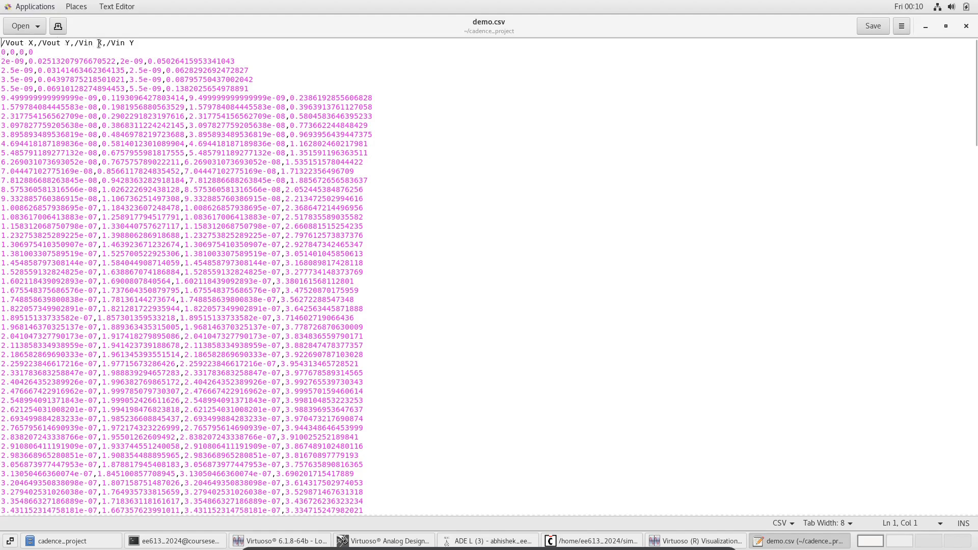
left_click_drag(102, 43, 41, 44)
left_click_drag(134, 44, 113, 47)
left_click(38, 53)
left_click_drag(25, 62, 2, 61)
left_click(15, 61)
left_click_drag(29, 60, 174, 61)
left_click(164, 66)
left_click_drag(29, 61, 82, 61)
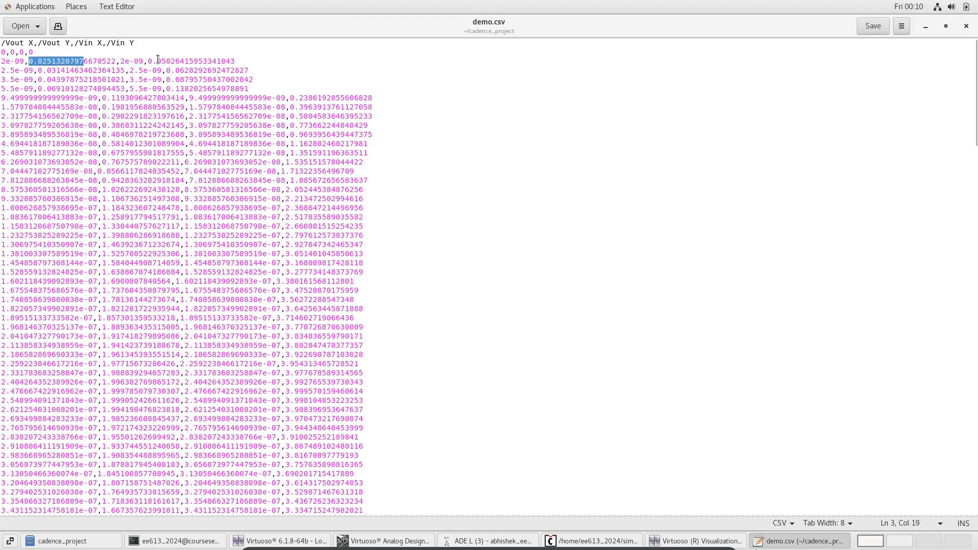
left_click_drag(148, 62, 185, 57)
left_click(179, 60)
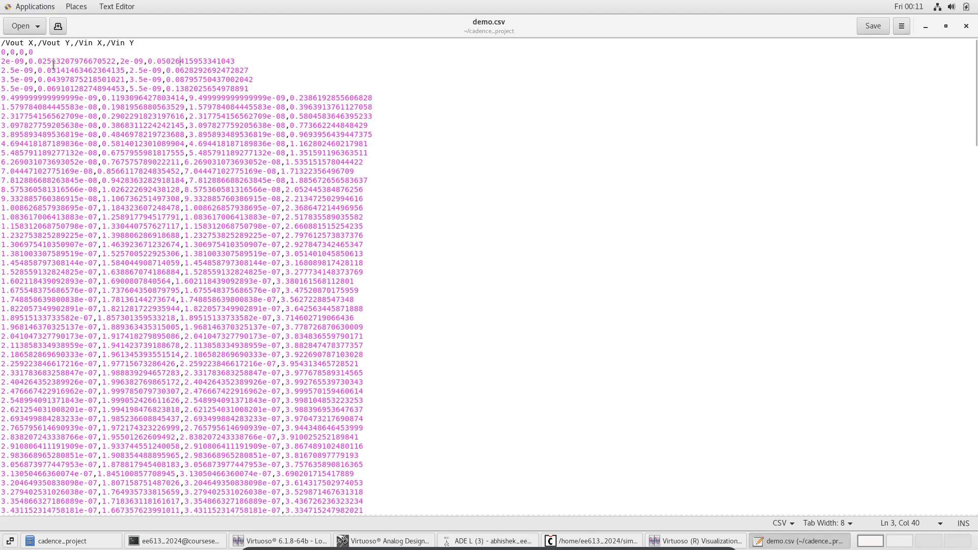
scroll(53, 64, "down", 4)
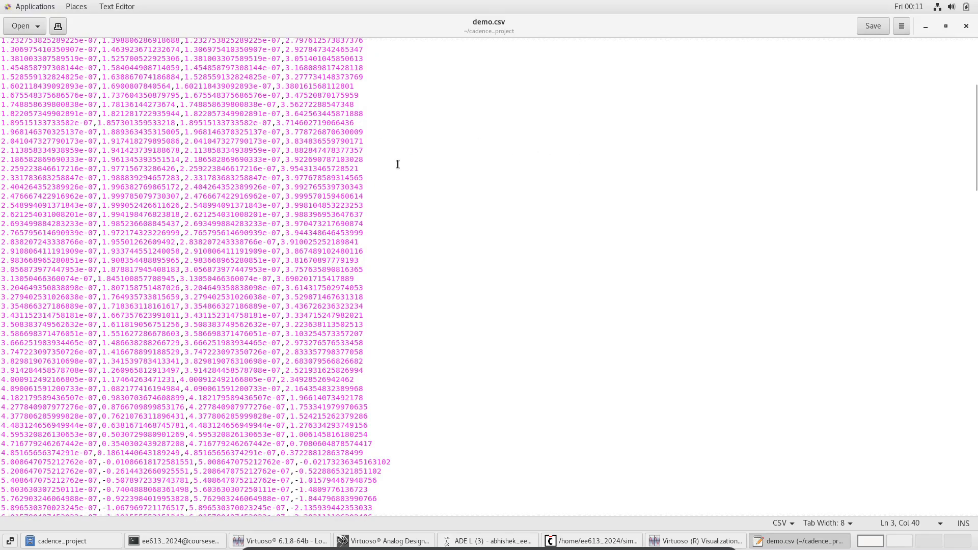
scroll(398, 164, "down", 20)
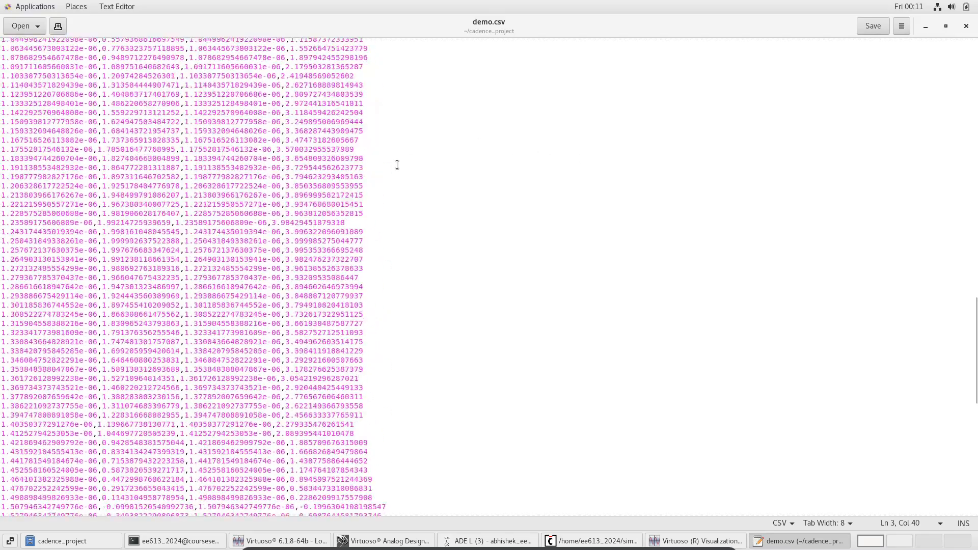
scroll(397, 164, "down", 10)
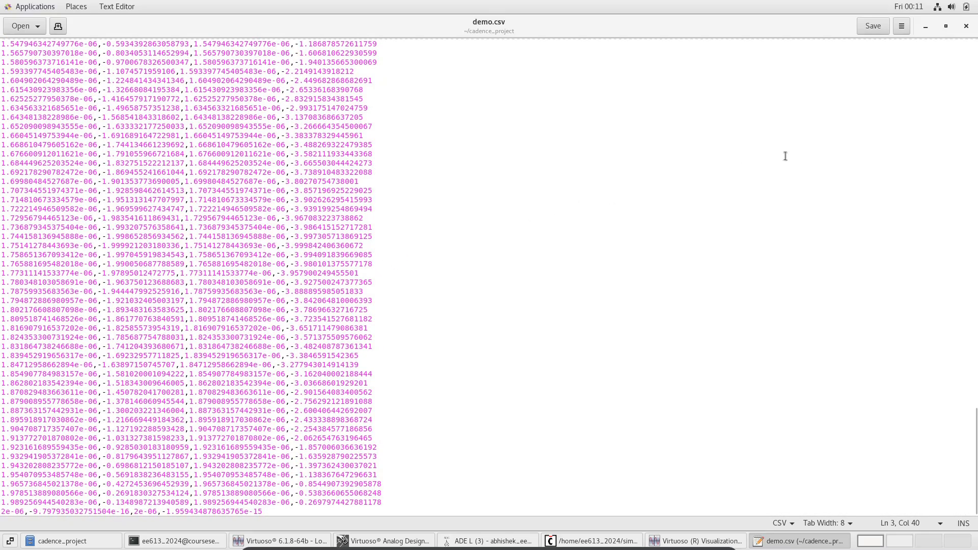
scroll(808, 150, "up", 6)
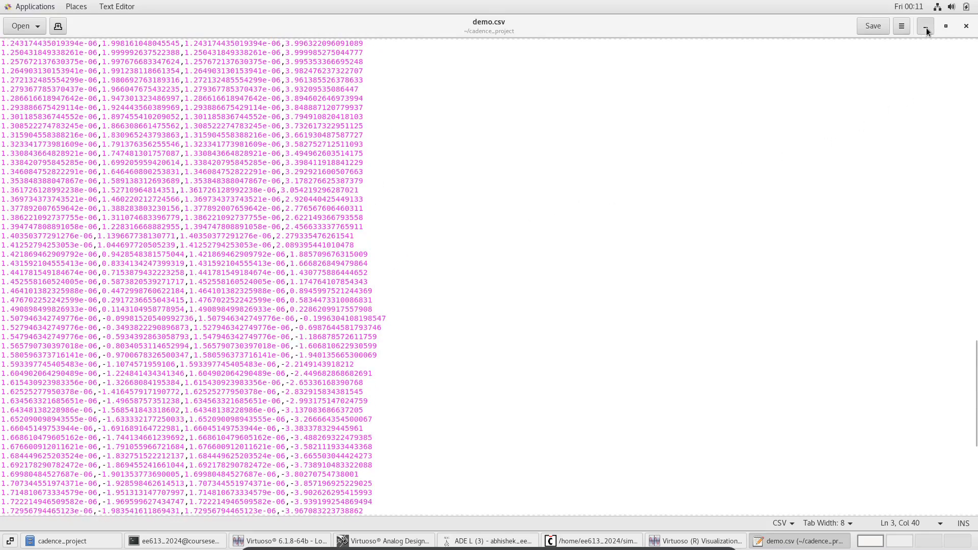
left_click(927, 30)
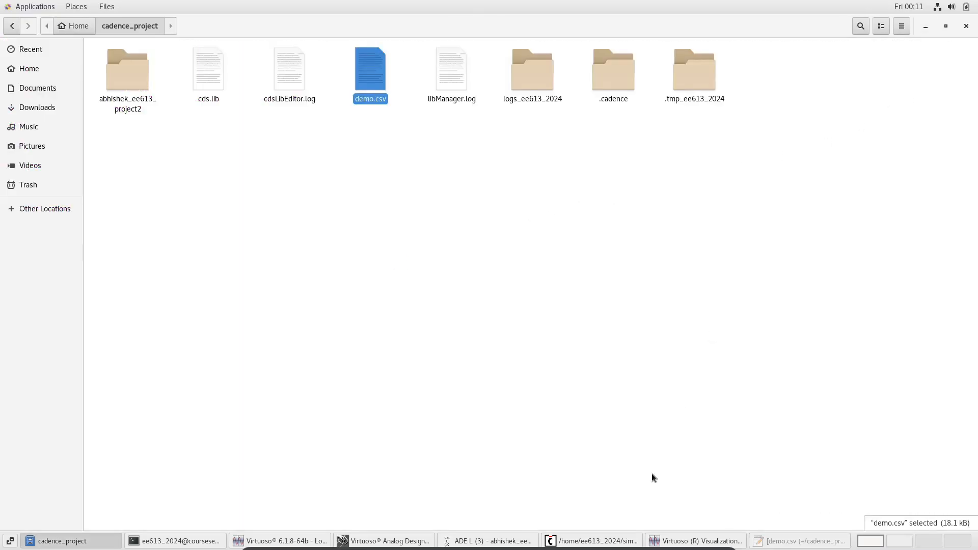
Close the waveform viewer window and return to the ADE L session and schematic windows
left_click(603, 541)
left_click(252, 164)
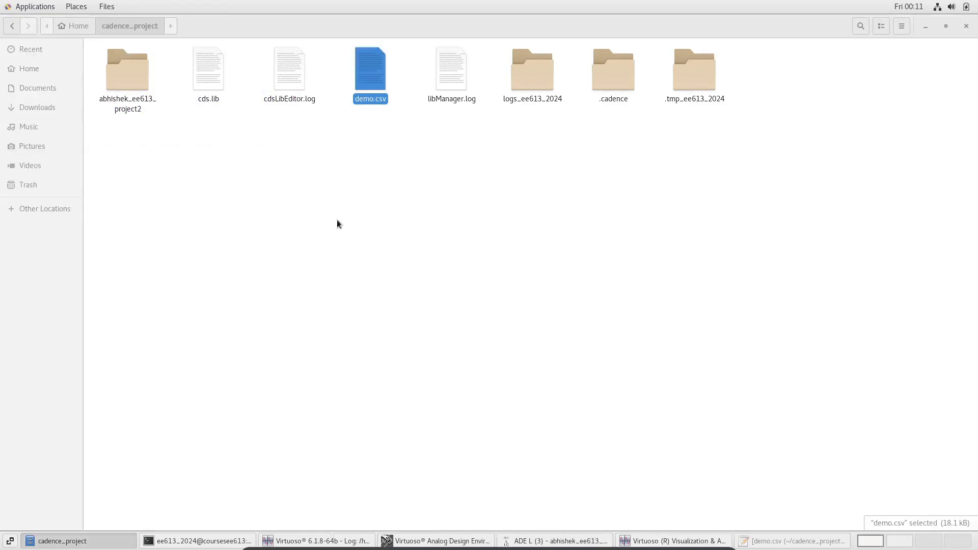
left_click(677, 541)
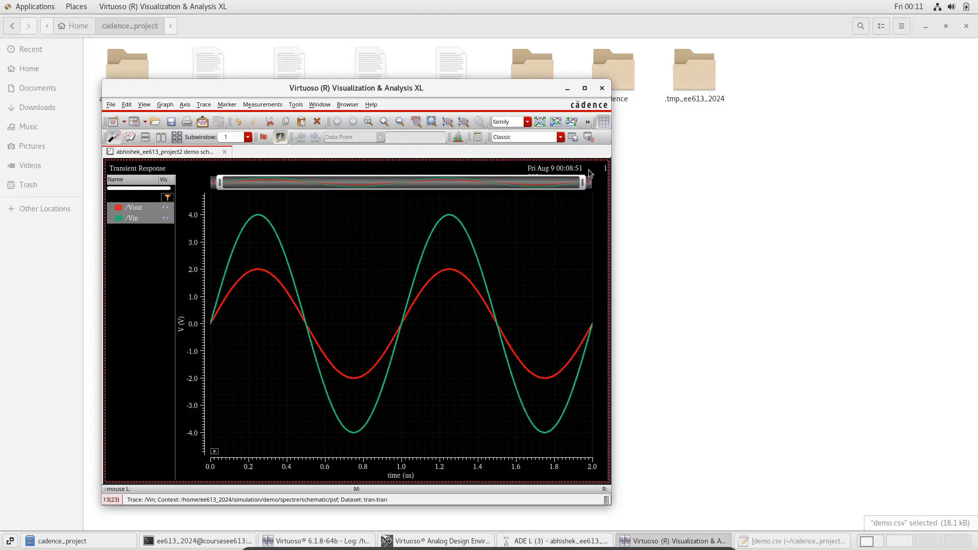
left_click(602, 88)
left_click(622, 542)
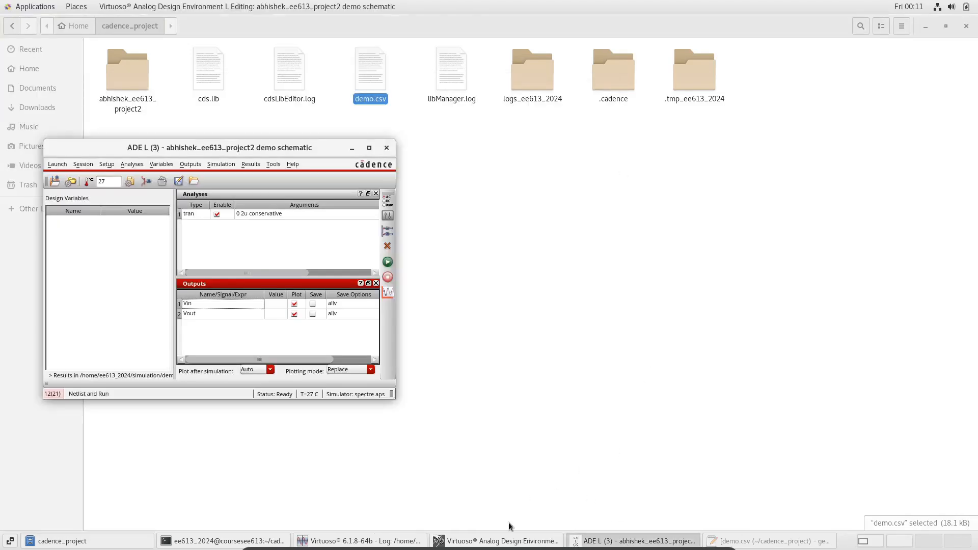
left_click(502, 541)
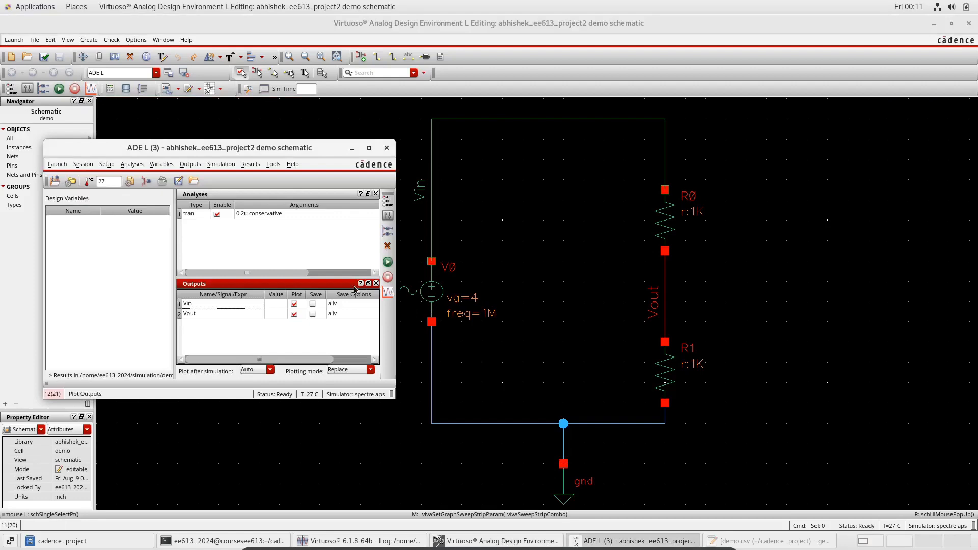
Set the transient analysis output option strobeperiod to 0.25u and confirm both analysis dialogs
left_click(321, 238)
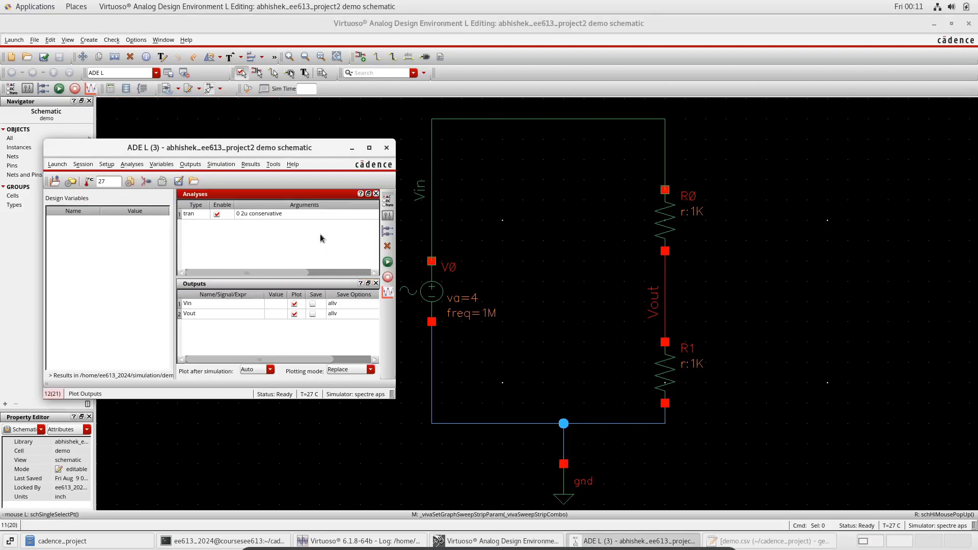
double_click(280, 215)
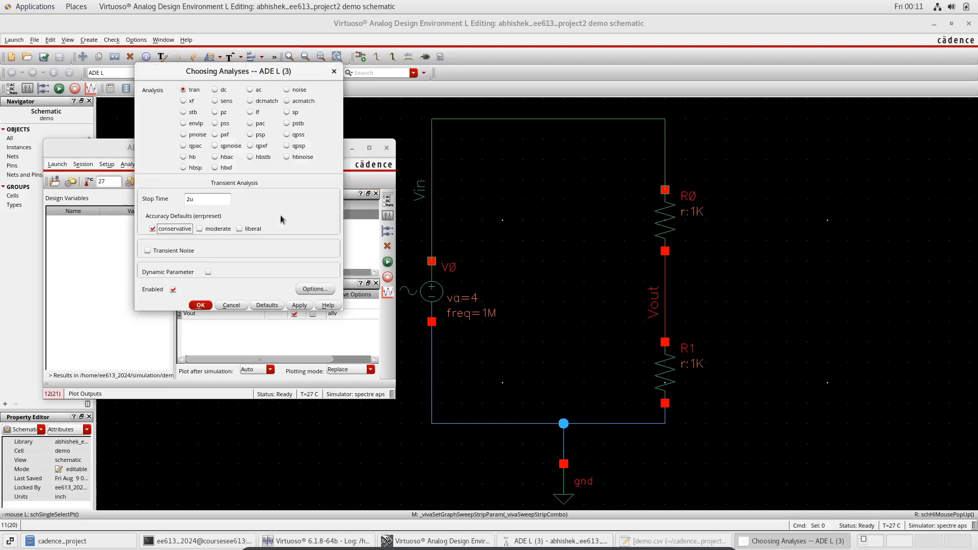
left_click(316, 288)
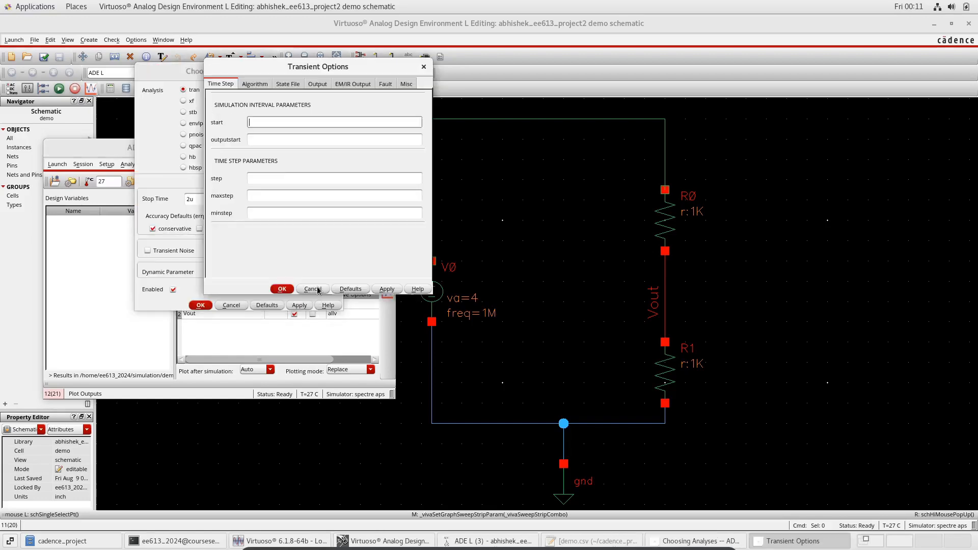
left_click(315, 85)
scroll(314, 163, "down", 4)
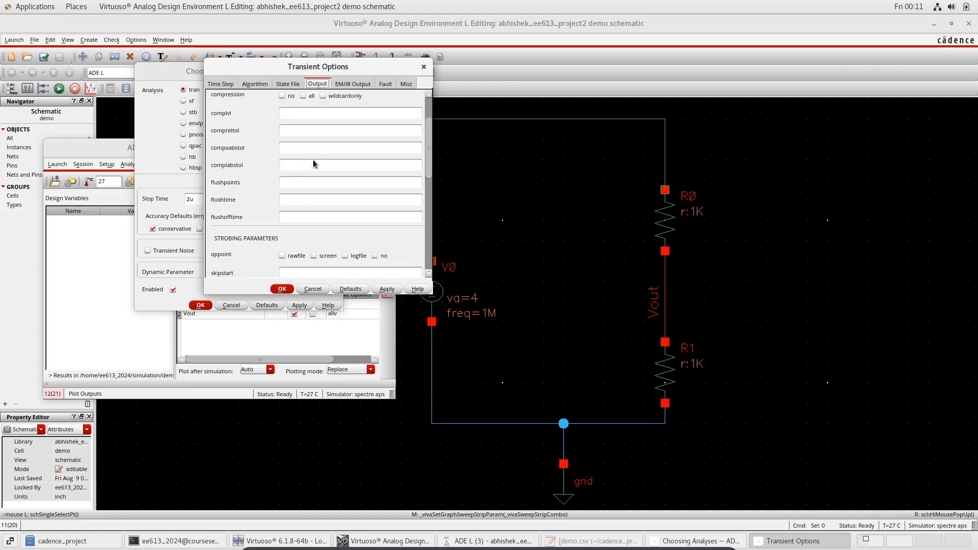
scroll(314, 163, "down", 1)
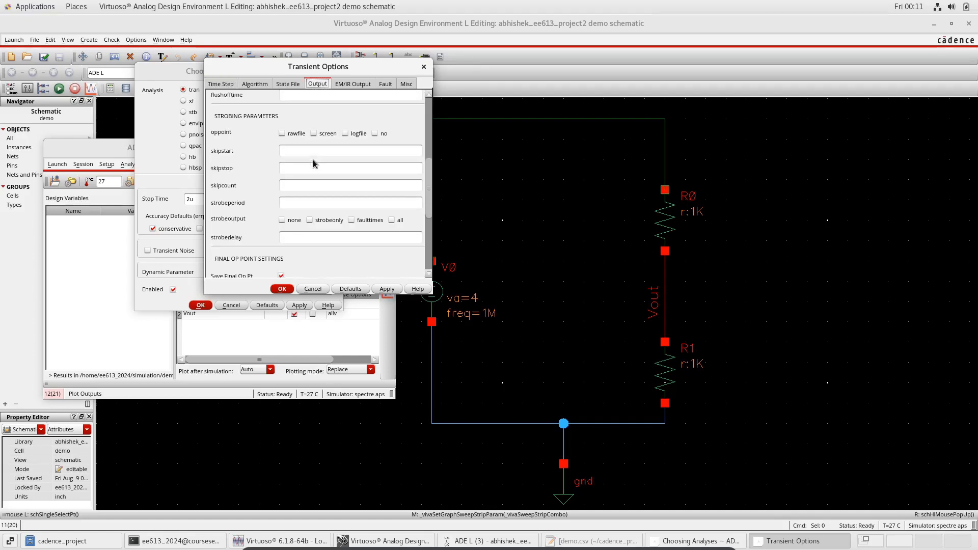
left_click(306, 206)
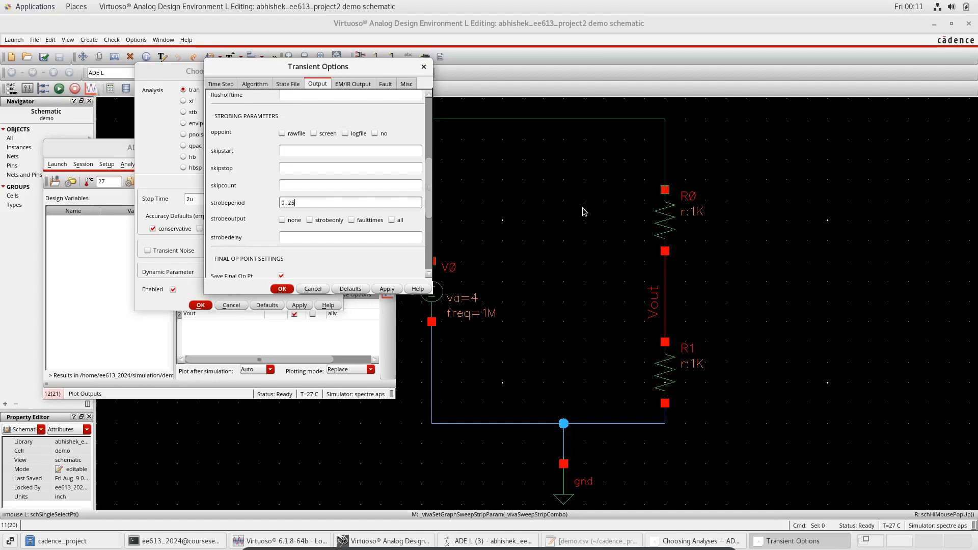
type("u")
key("Tab")
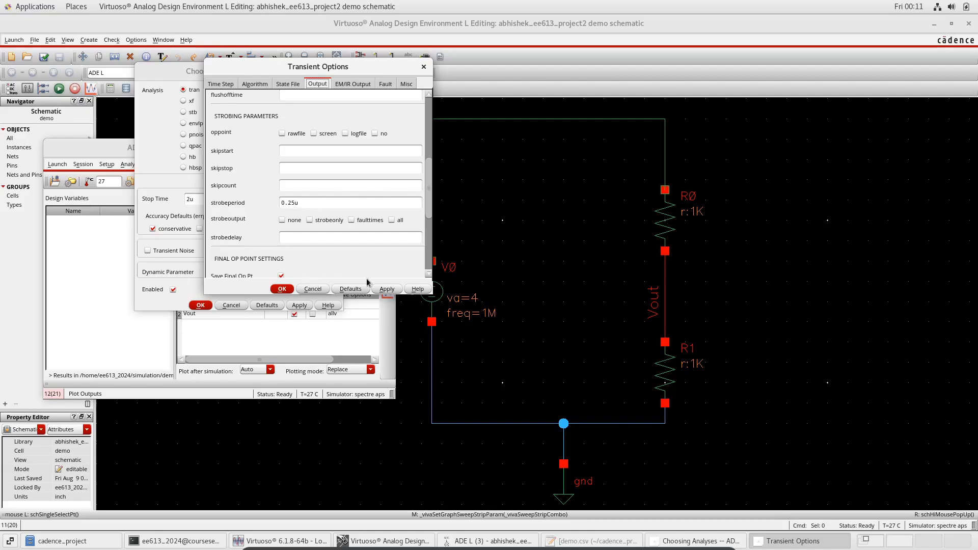
left_click(283, 290)
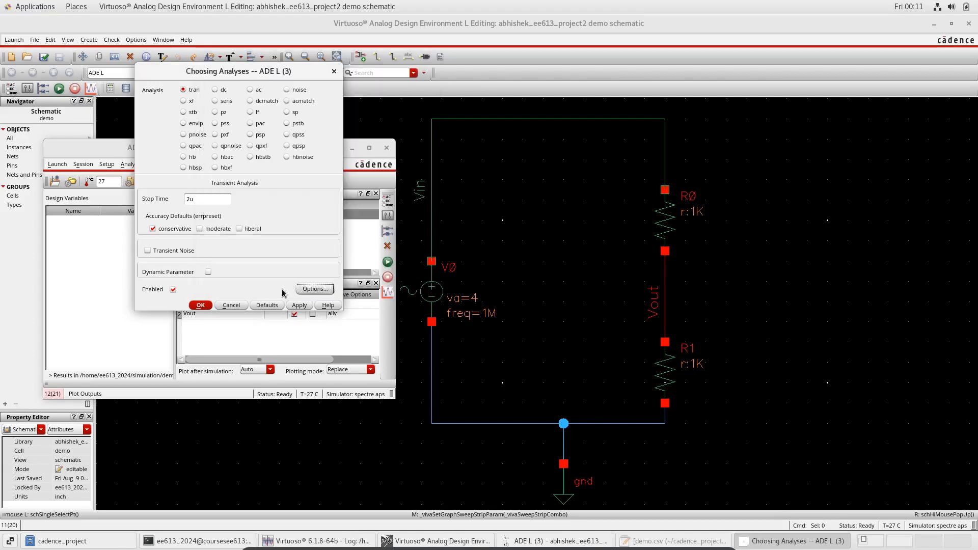
left_click(202, 306)
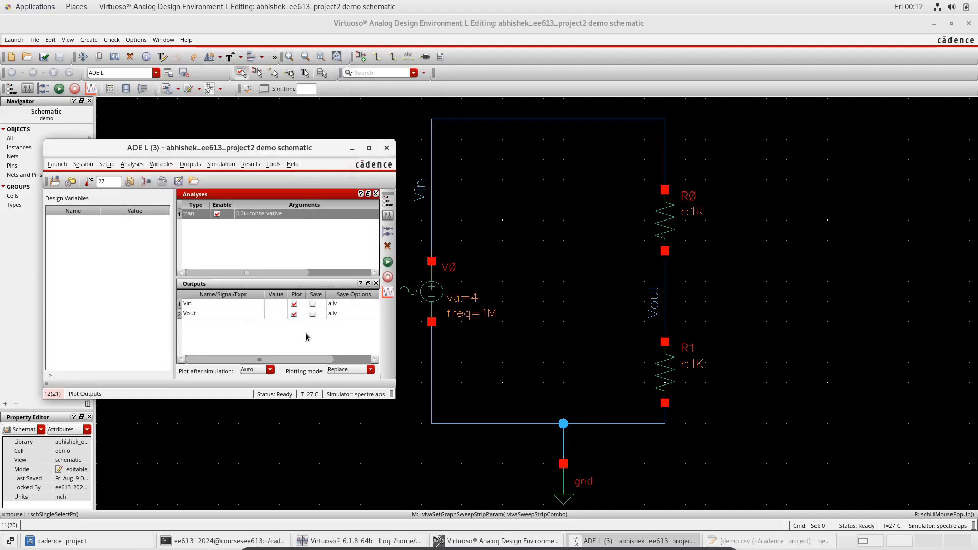
Run the transient simulation again to plot the strobed Vin and Vout waveforms
left_click(388, 263)
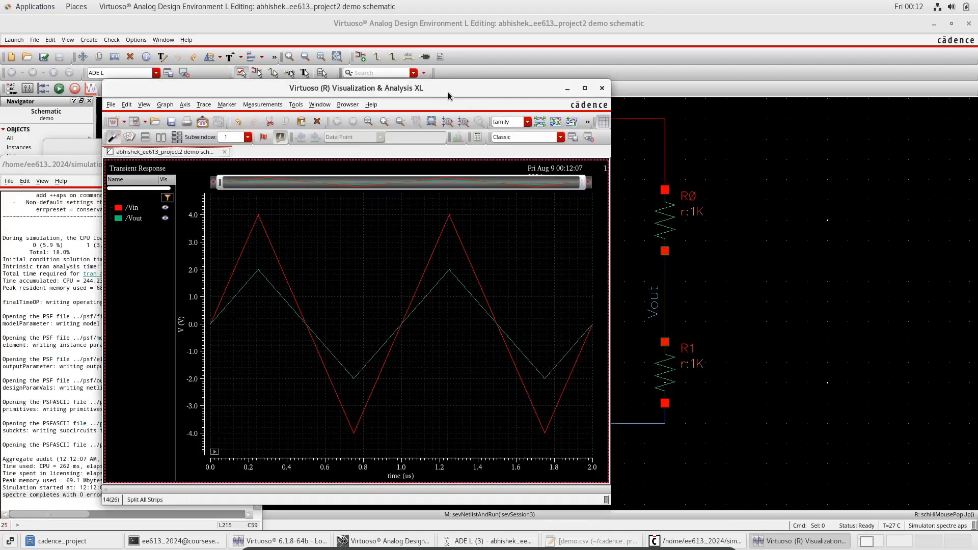
left_click_drag(448, 97, 502, 80)
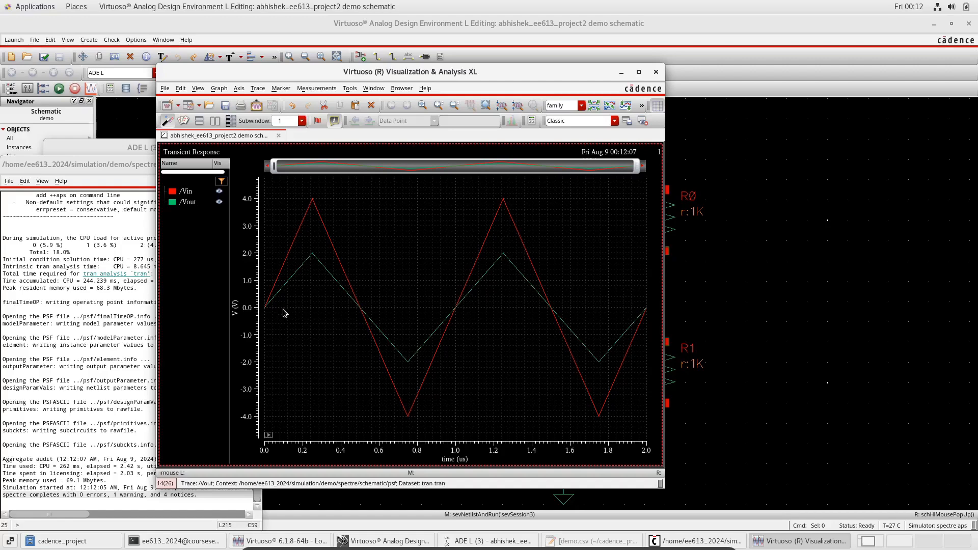
Inspect the Vin and Vout traces and their peak points in the waveform viewer
left_click(266, 310)
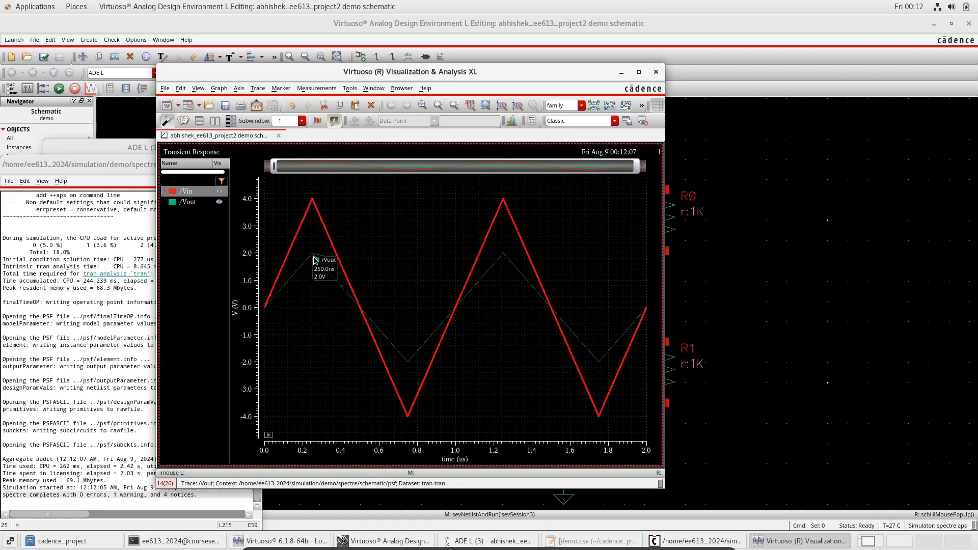
mouse_move(315, 260)
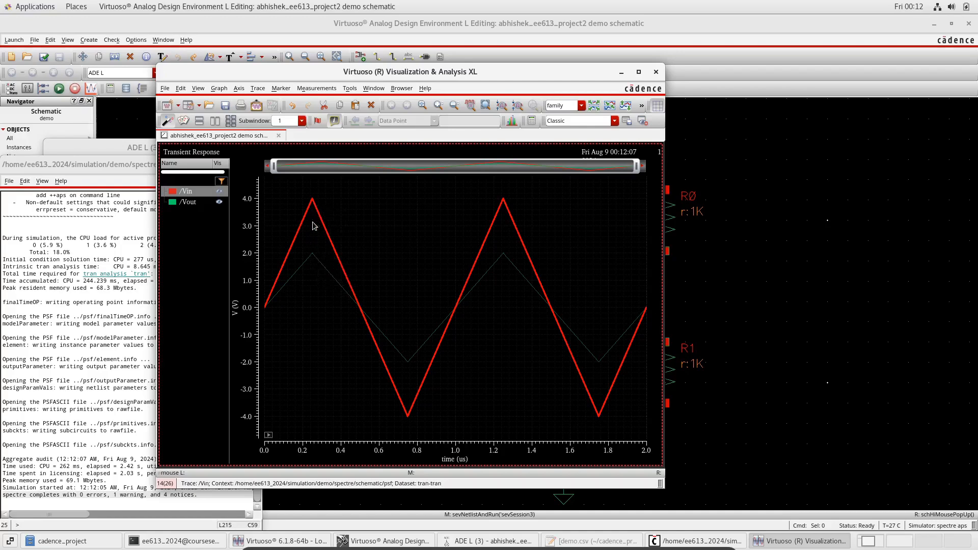
left_click(310, 236)
mouse_move(362, 311)
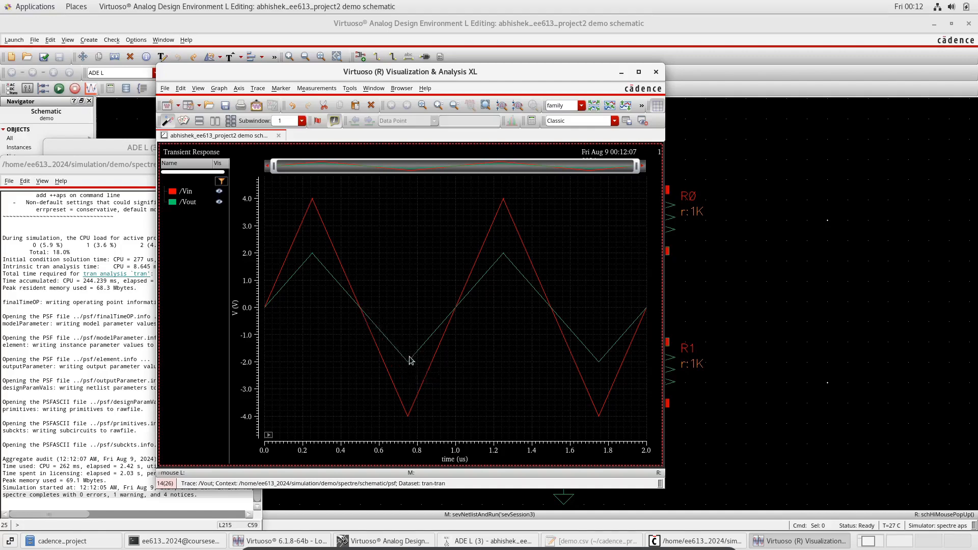
mouse_move(450, 319)
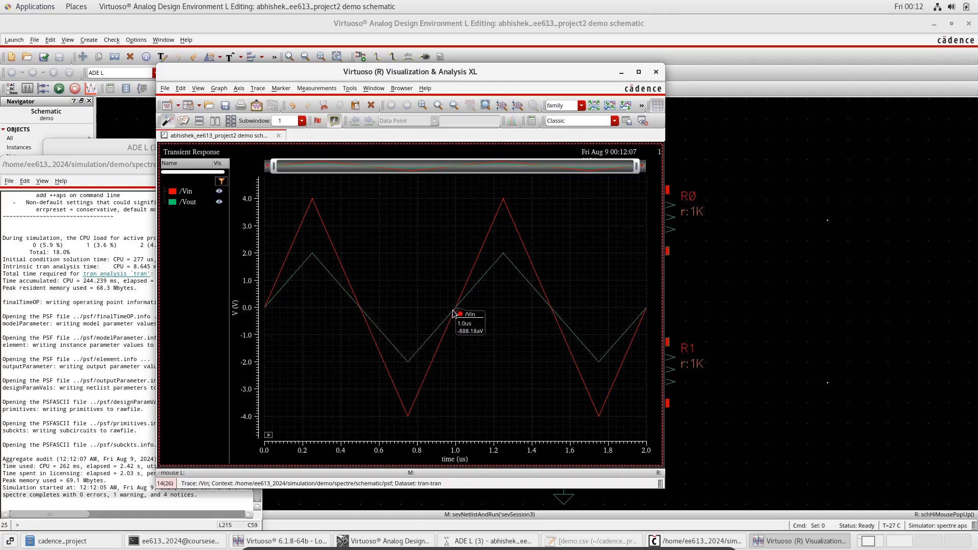
mouse_move(504, 202)
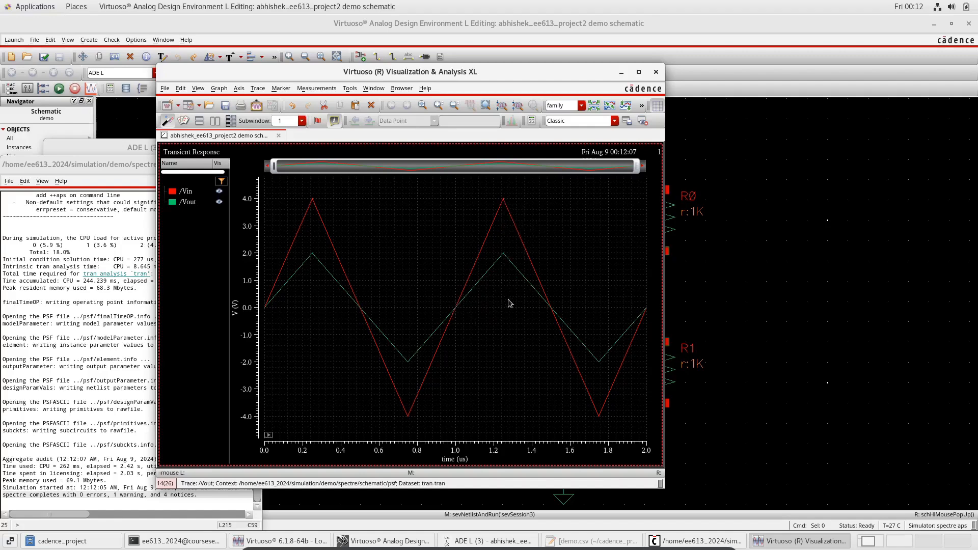
left_click(320, 215)
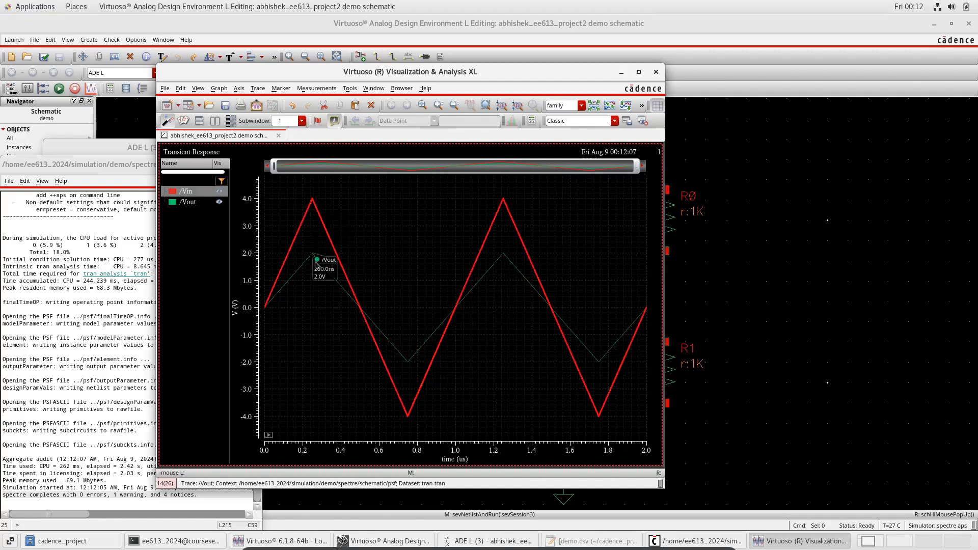
left_click(322, 266, "ctrl")
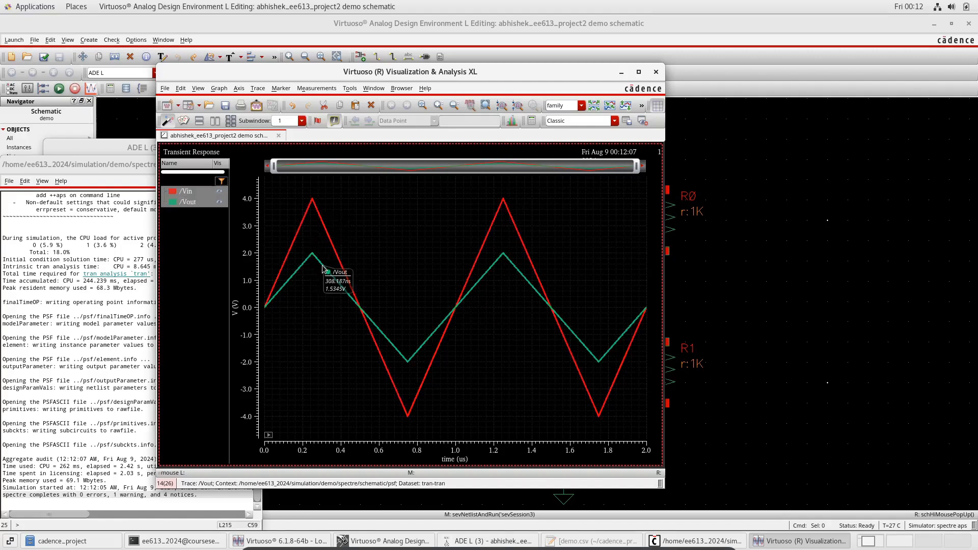
Export the waveforms as CSV to a file named demowithstrobing in the cadence_project folder
right_click(320, 218)
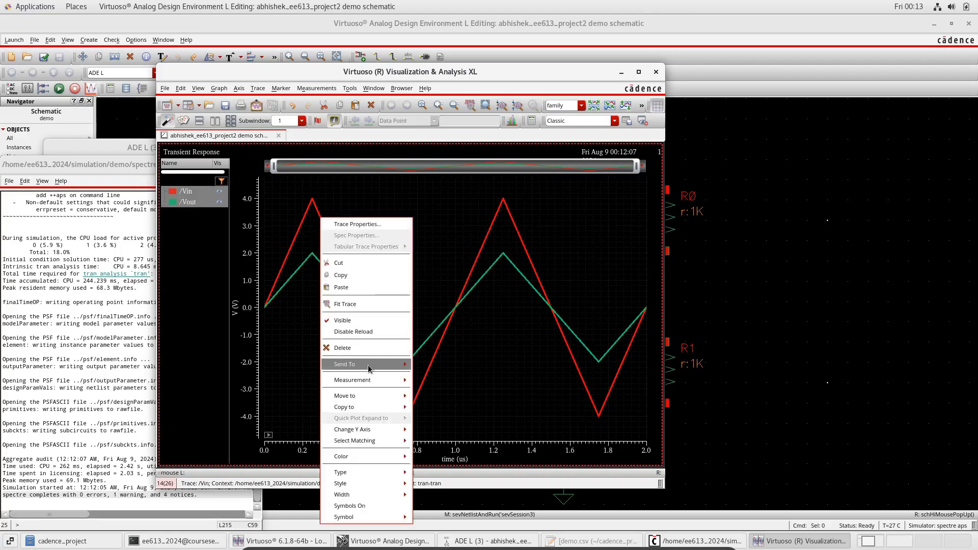
mouse_move(369, 366)
left_click(428, 366)
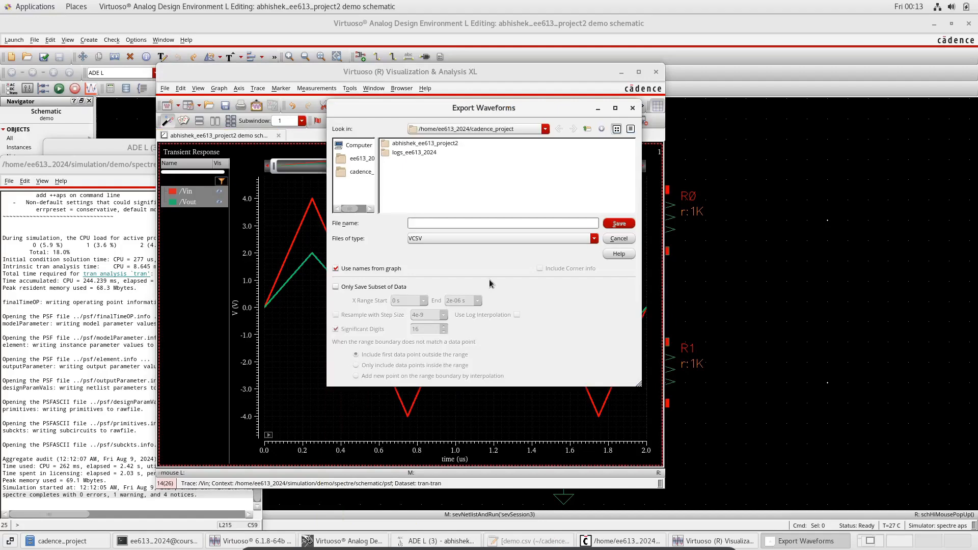
type("demowithst")
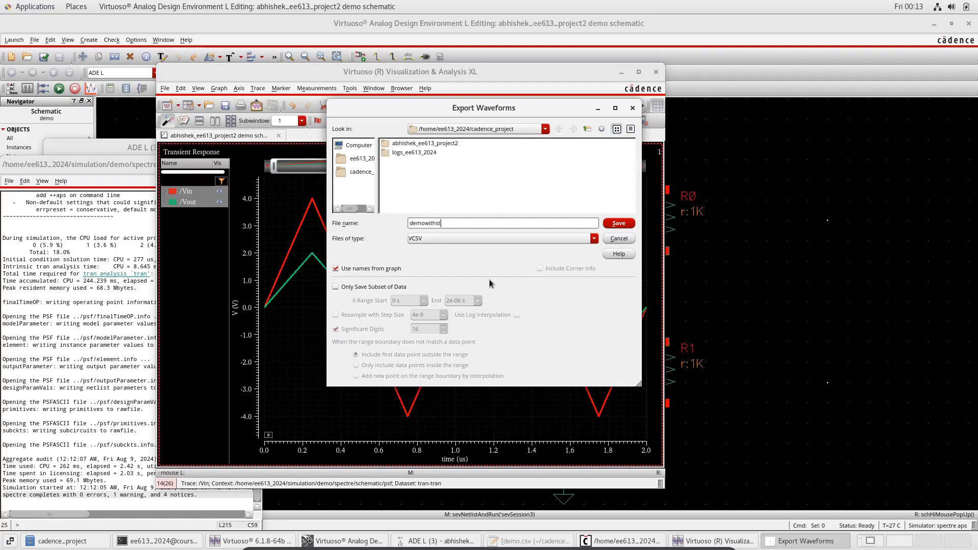
type("robing")
left_click(450, 238)
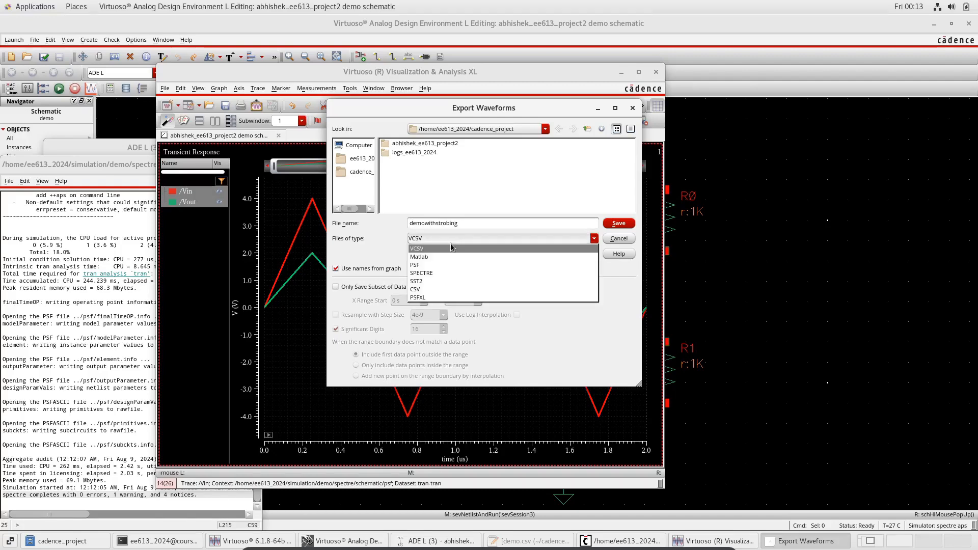
left_click(434, 291)
left_click(624, 225)
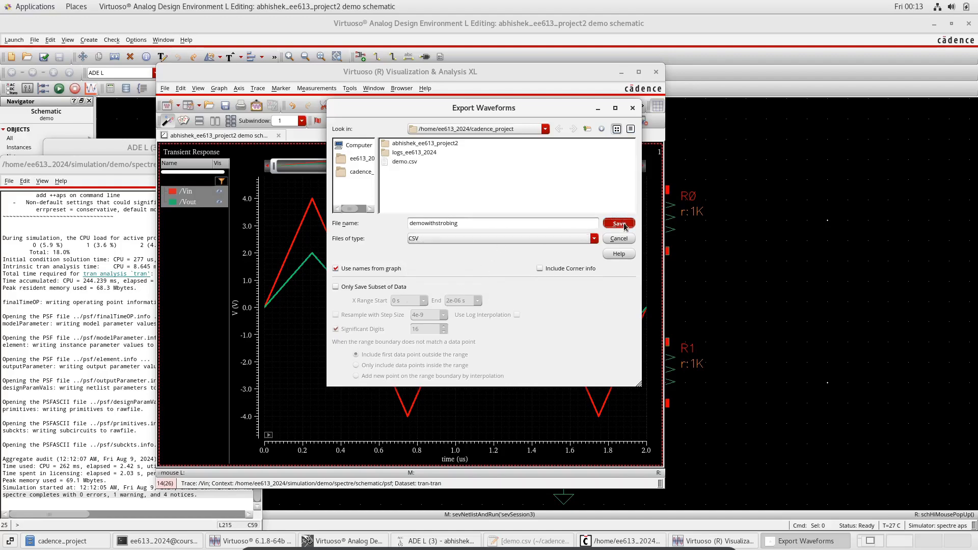
Open demowithstrobing.csv from the cadence_project folder in the text editor and examine its rows
left_click(89, 547)
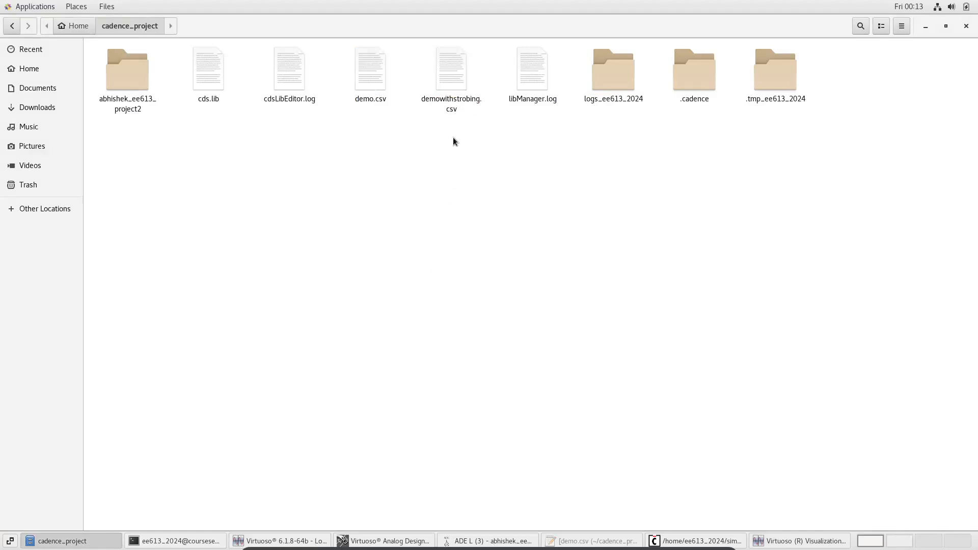
double_click(457, 73)
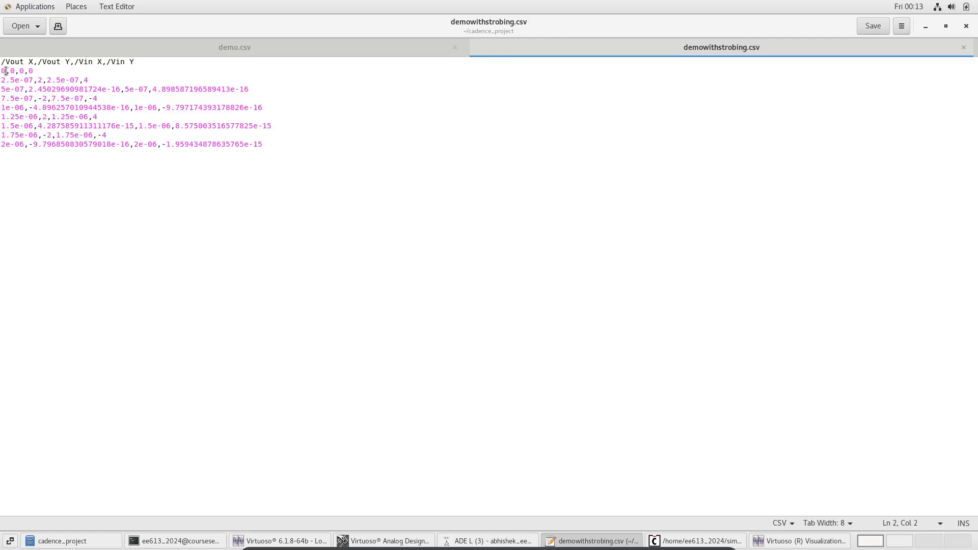
left_click_drag(6, 71, 2, 72)
left_click_drag(34, 82, 1, 82)
left_click_drag(24, 90, 8, 90)
left_click(23, 116)
Compare the data rows of demo.csv with those of demowithstrobing.csv
left_click(270, 52)
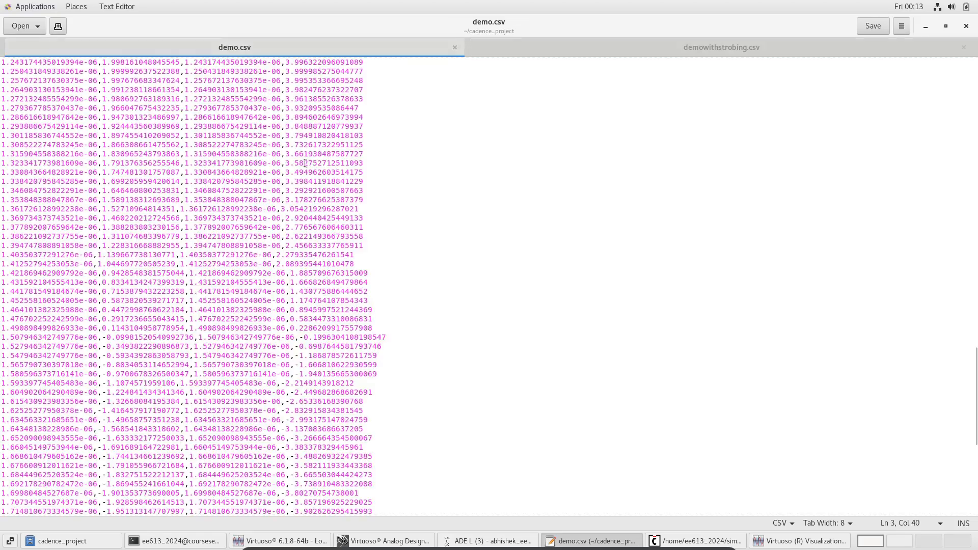
scroll(312, 163, "down", 10)
scroll(312, 163, "up", 15)
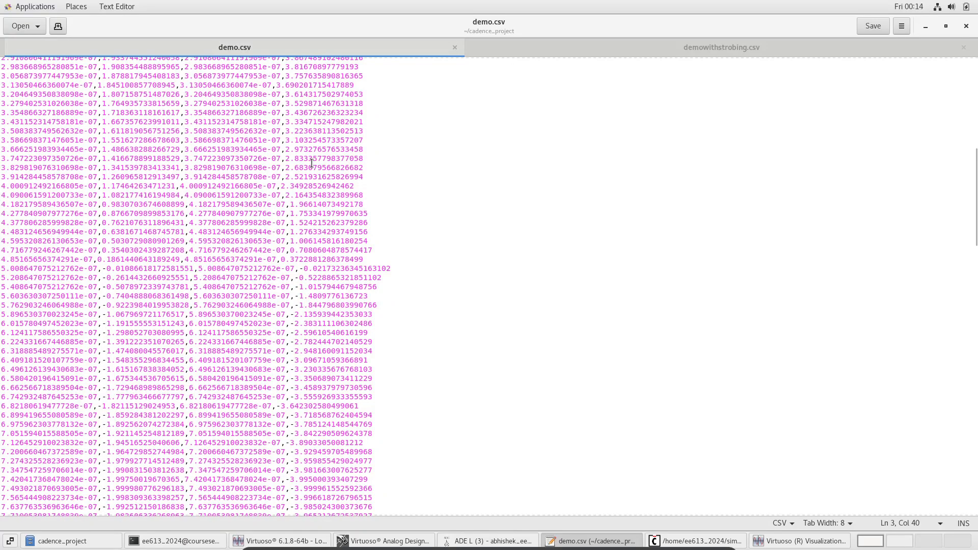
left_click(681, 50)
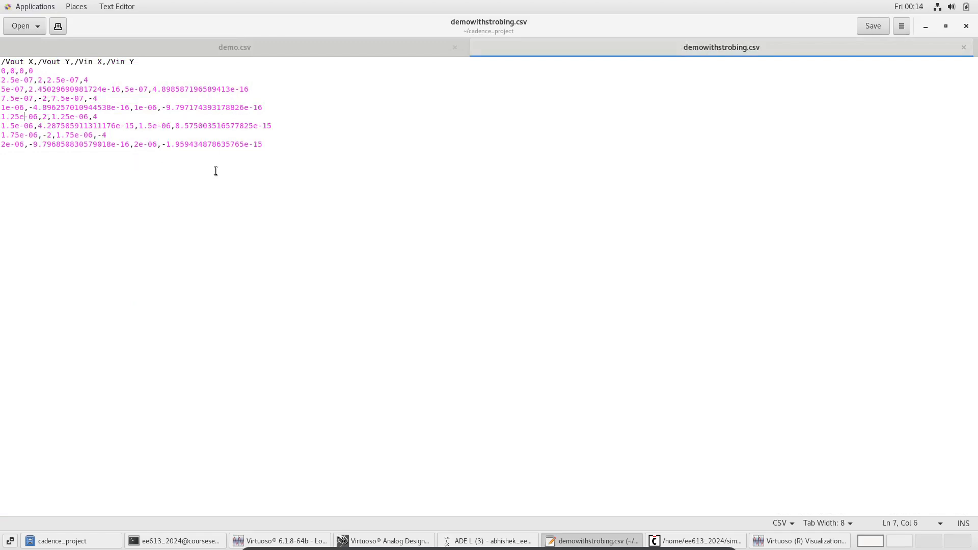
left_click(716, 131)
key("alt+Tab")
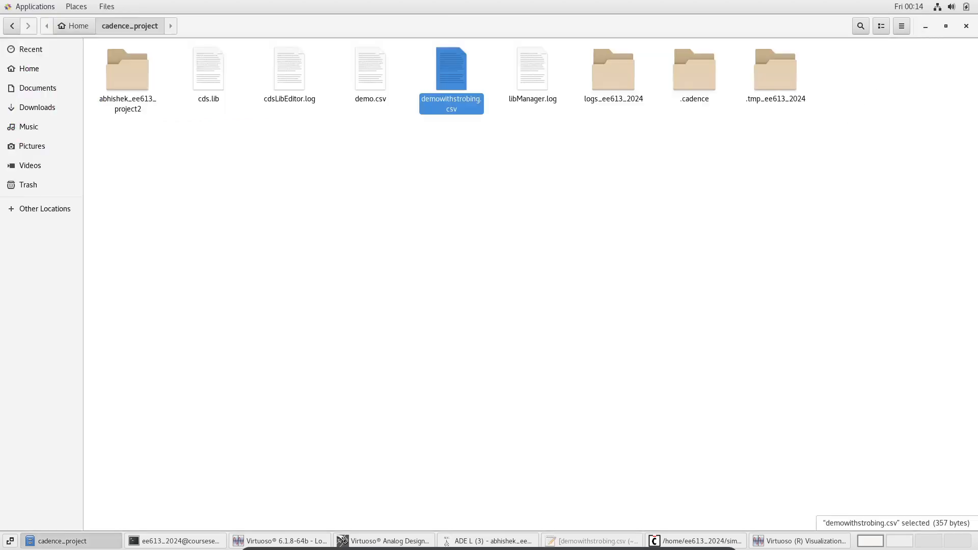